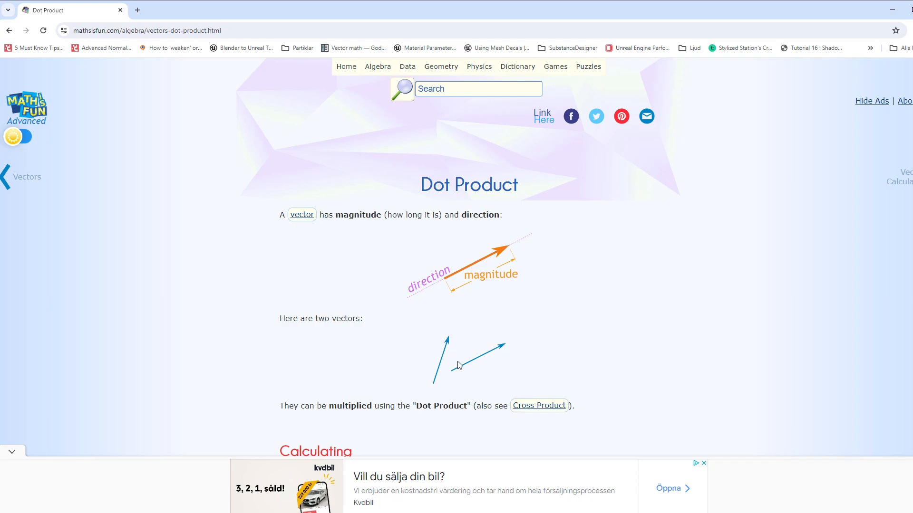
# Step: Switch from the web page to Blender and add a Vector Math node set to Dot Product between Texture Coordinate and Principled BSDF
pyautogui.scroll(-4, 459, 365)
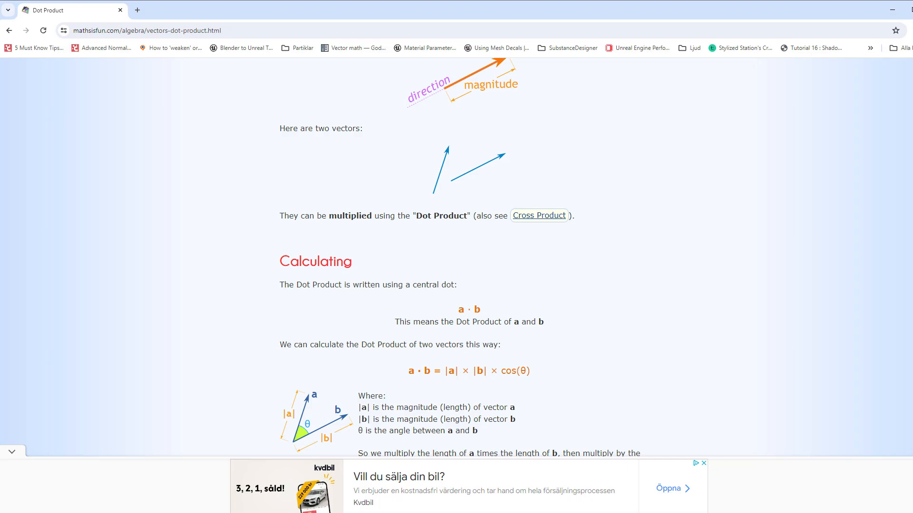
pyautogui.hotkey('alt', 'Tab')
pyautogui.moveTo(331, 169); pyautogui.dragTo(301, 187, button='middle')
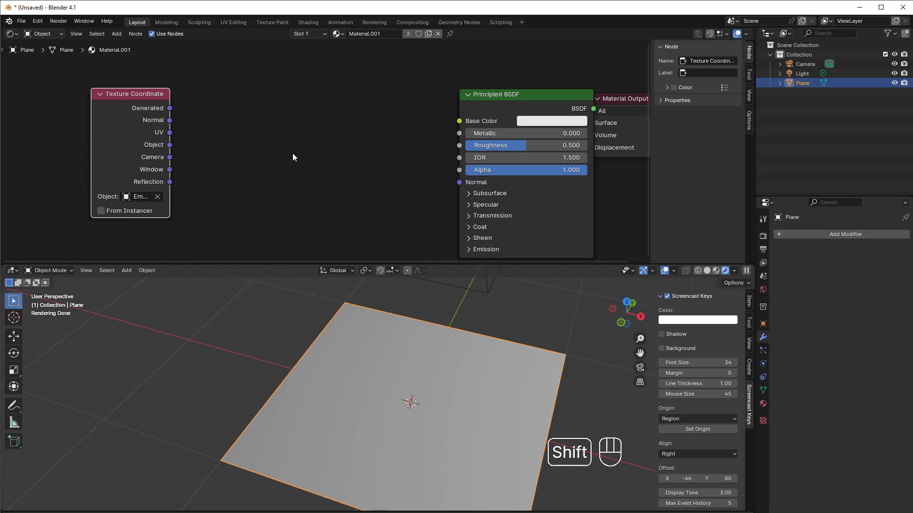
pyautogui.hotkey('shift', 'a')
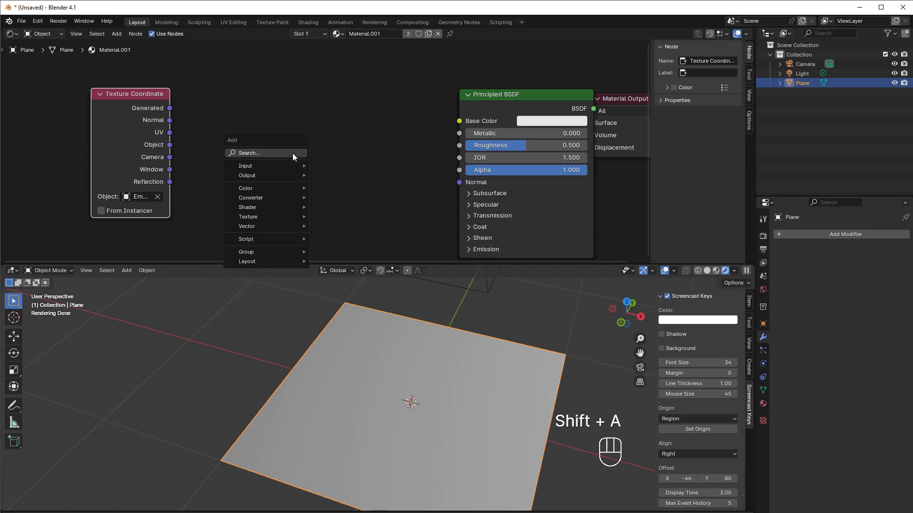
pyautogui.moveTo(272, 197)
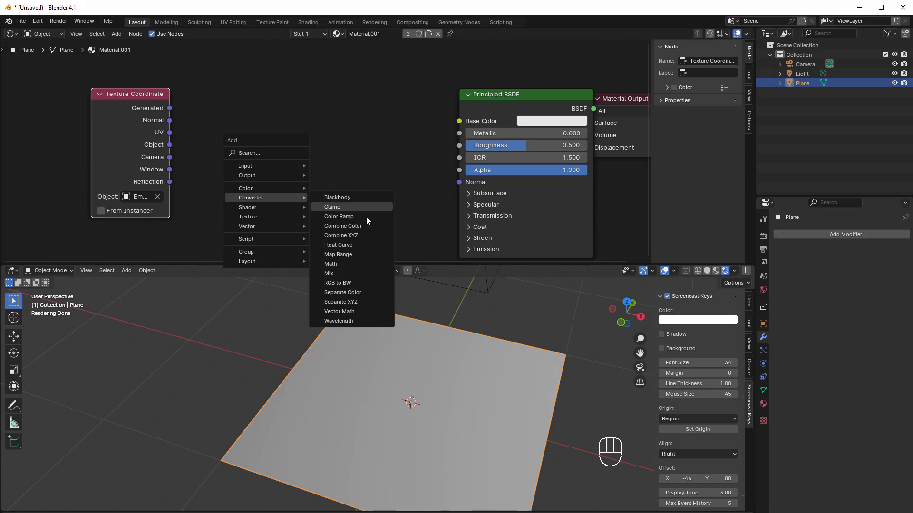
pyautogui.click(342, 312)
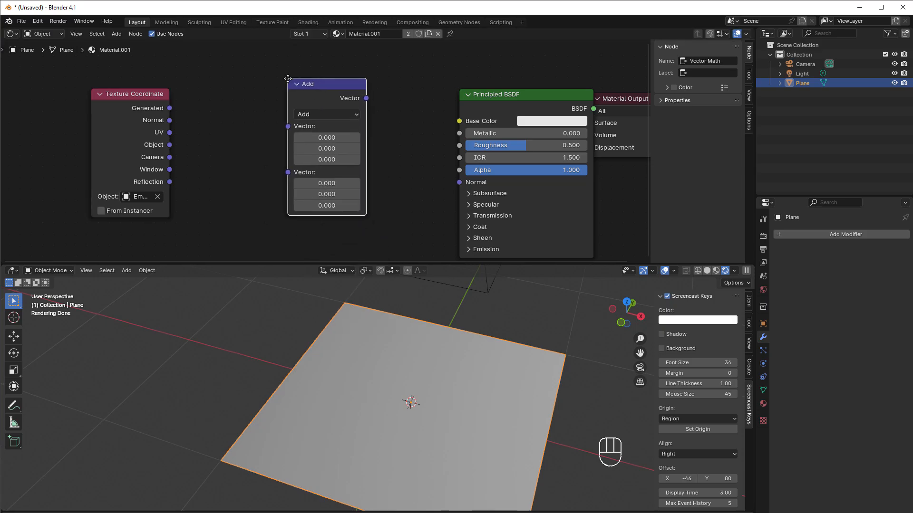
pyautogui.click(288, 78)
pyautogui.click(312, 114)
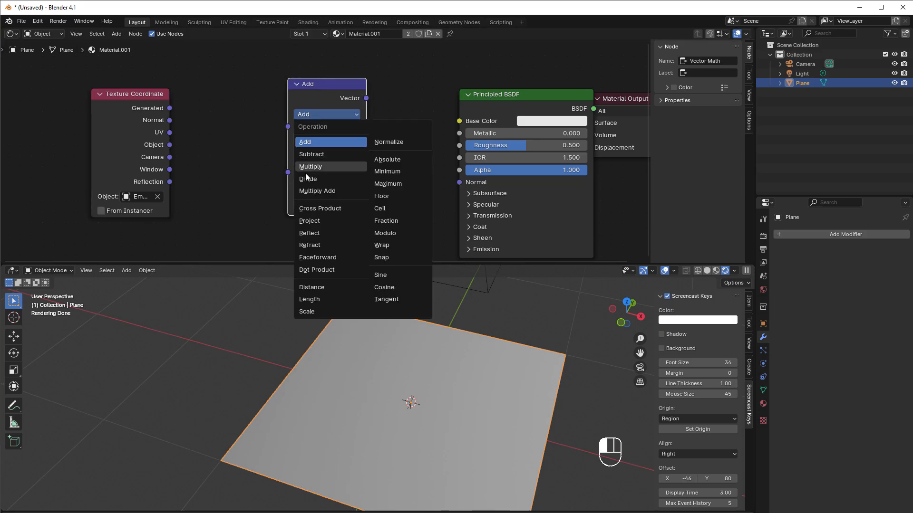
pyautogui.click(326, 270)
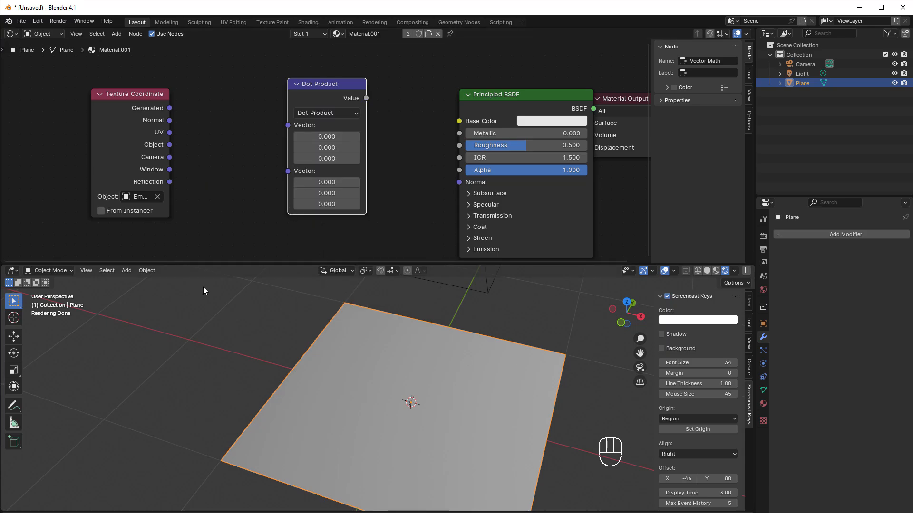
# Step: Connect the Texture Coordinate's Object output to both Dot Product vector inputs and clear the node's object reference
pyautogui.moveTo(204, 288); pyautogui.dragTo(247, 356, button='middle')
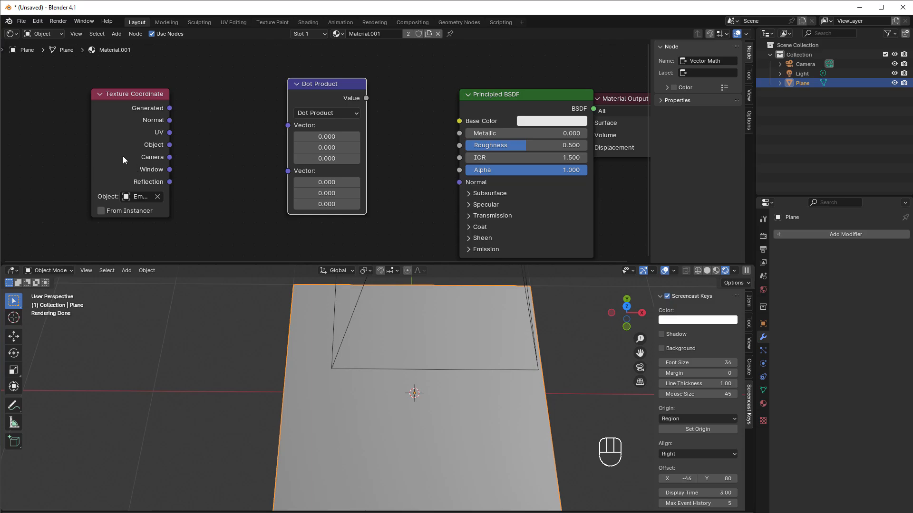
pyautogui.moveTo(122, 156); pyautogui.dragTo(288, 125)
pyautogui.moveTo(172, 145); pyautogui.dragTo(288, 142)
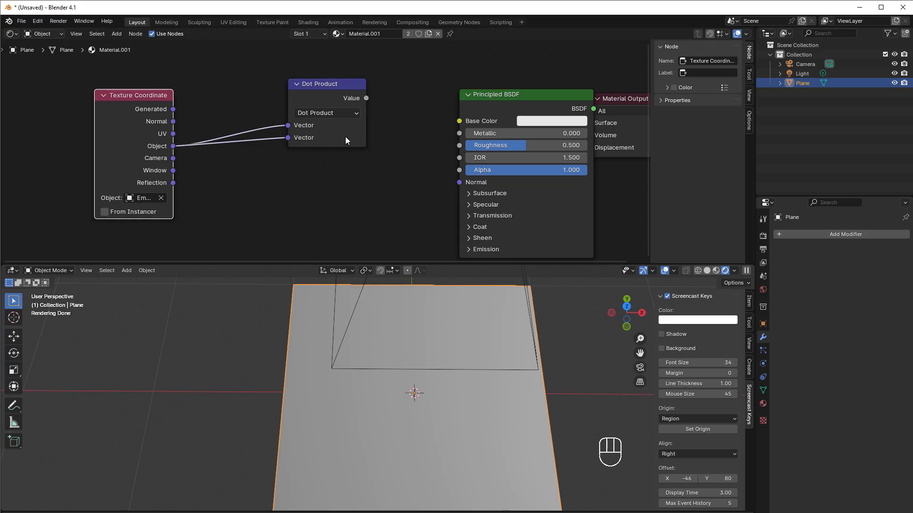
pyautogui.click(160, 198)
# Step: Feed the Dot Product value into the Principled BSDF's Base Color and shift the shader node closer
pyautogui.moveTo(366, 98); pyautogui.dragTo(459, 120)
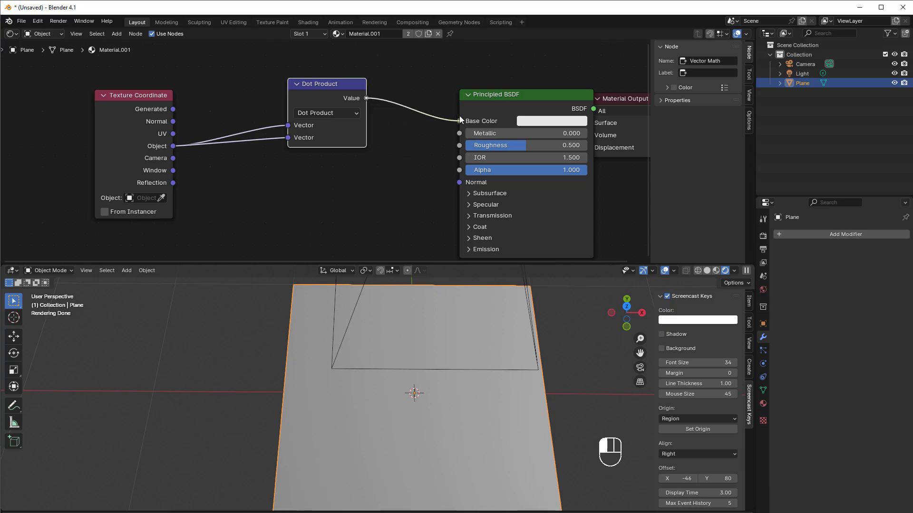
pyautogui.moveTo(504, 182); pyautogui.dragTo(473, 167)
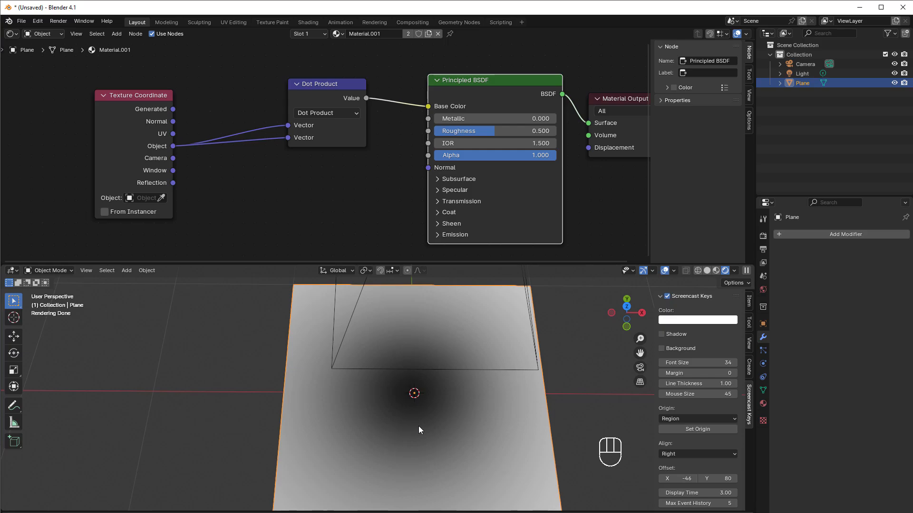
pyautogui.click(305, 112)
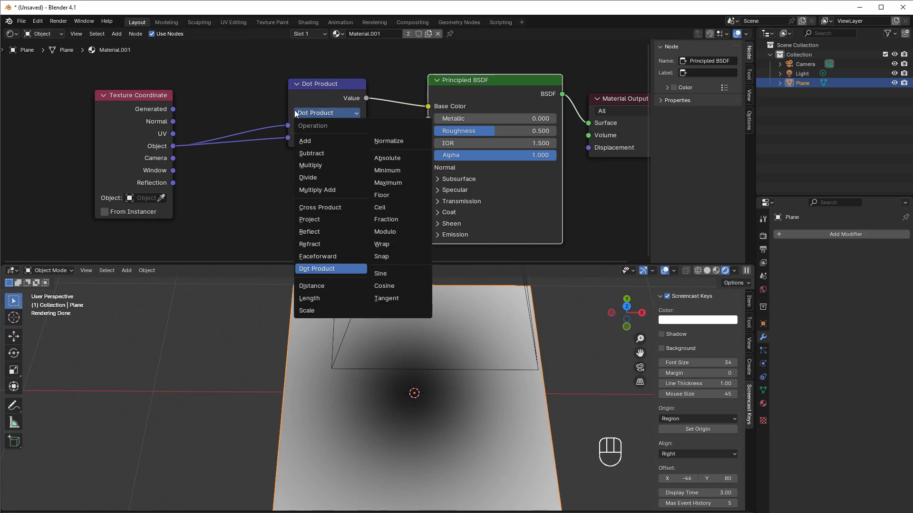
# Step: Make room after the Dot Product node and insert a Math node set to Subtract on its link to Base Color
pyautogui.moveTo(319, 99); pyautogui.dragTo(259, 121)
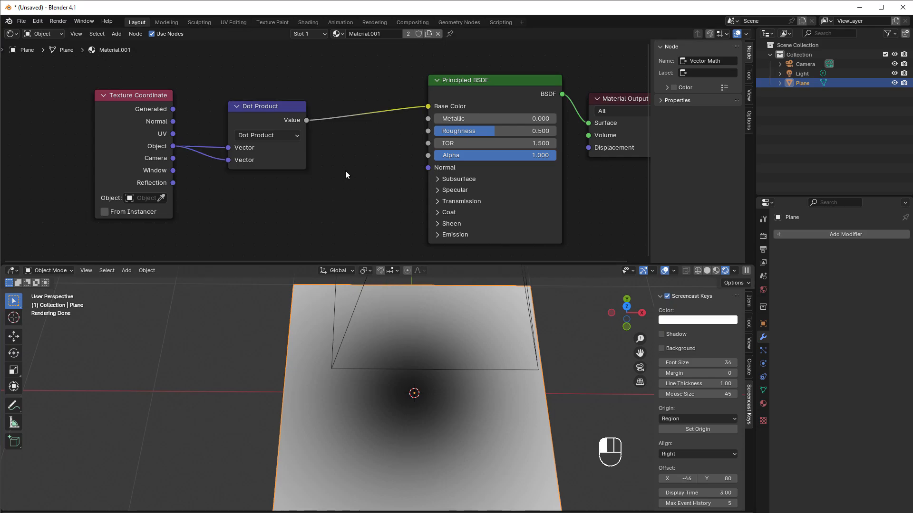
pyautogui.hotkey('shift', 'a')
pyautogui.moveTo(345, 170)
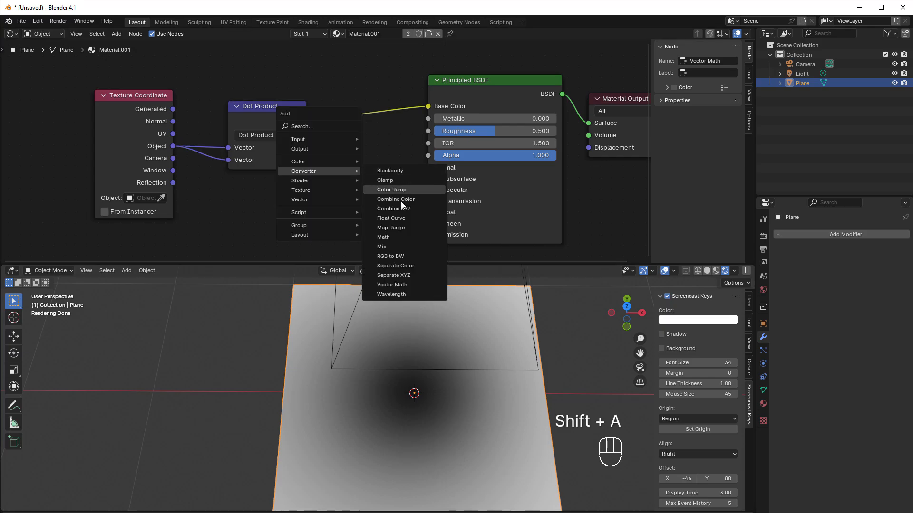
pyautogui.click(397, 238)
pyautogui.click(375, 79)
pyautogui.click(375, 79)
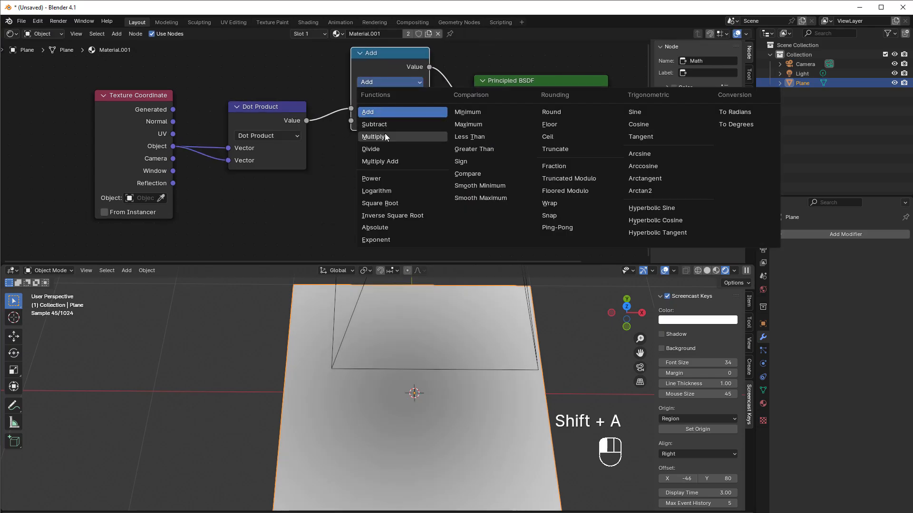
pyautogui.click(385, 128)
# Step: Route the Dot Product value into the Subtract node's second input and set its first value to 1.000
pyautogui.moveTo(351, 108); pyautogui.dragTo(386, 108)
pyautogui.click(394, 108)
pyautogui.write('1.2')
pyautogui.press('Return')
pyautogui.click(361, 108)
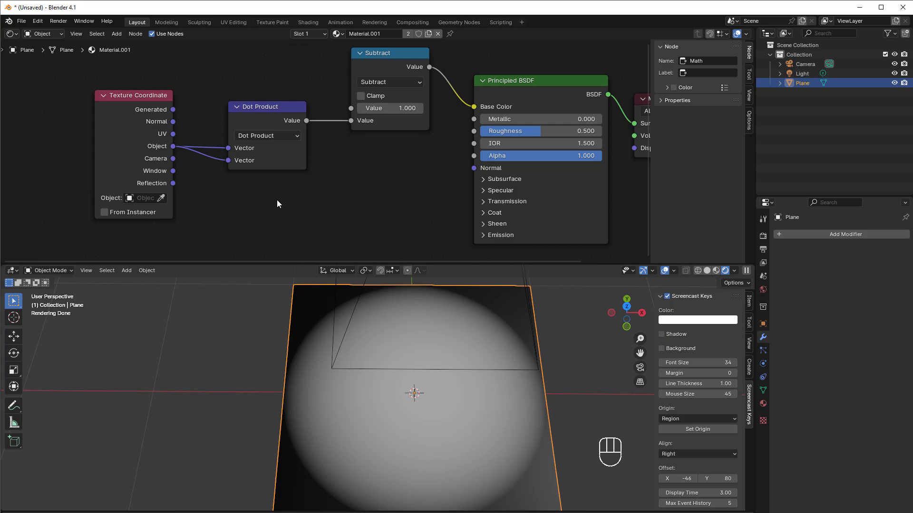
# Step: Disconnect the Object links from both Dot Product vector inputs and delete the Subtract node
pyautogui.moveTo(228, 161)
pyautogui.mouseDown()
pyautogui.moveTo(213, 159)
pyautogui.moveTo(184, 124)
pyautogui.mouseUp()
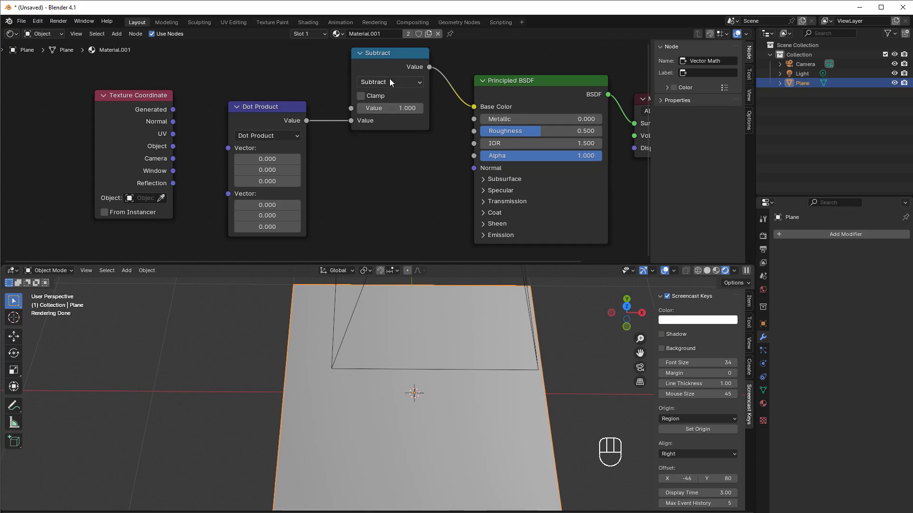
pyautogui.click(385, 55)
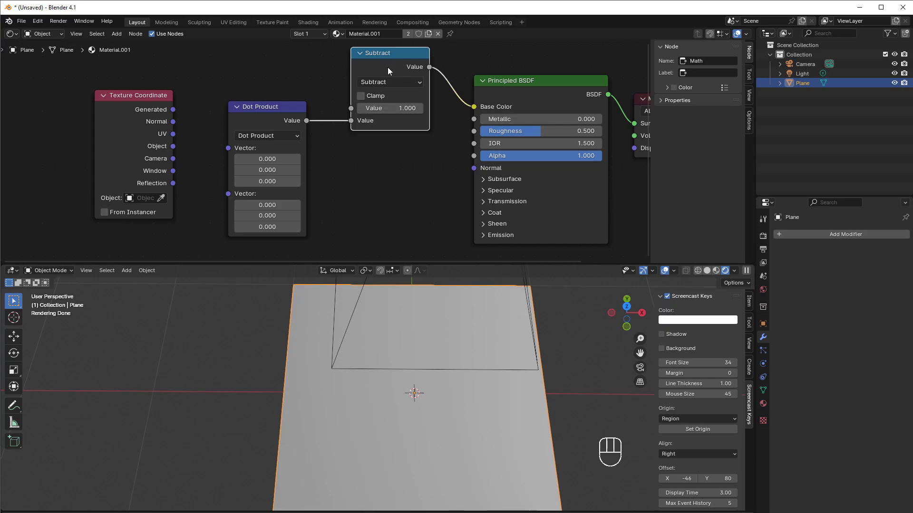
pyautogui.press('Delete')
# Step: Connect the Texture Coordinate's Normal output to the Dot Product's first vector input and space the two nodes farther apart
pyautogui.moveTo(269, 113); pyautogui.dragTo(292, 84)
pyautogui.click(289, 108)
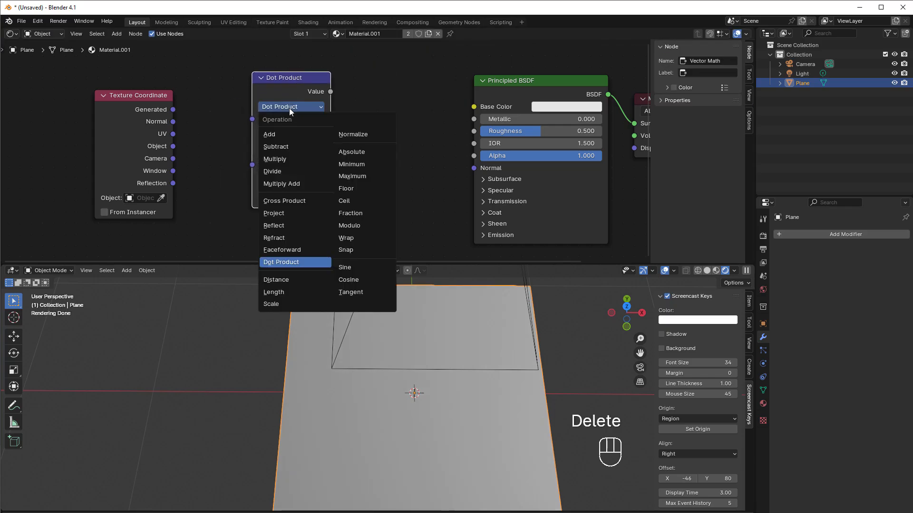
pyautogui.moveTo(175, 121); pyautogui.dragTo(252, 119)
pyautogui.moveTo(287, 81); pyautogui.dragTo(292, 82)
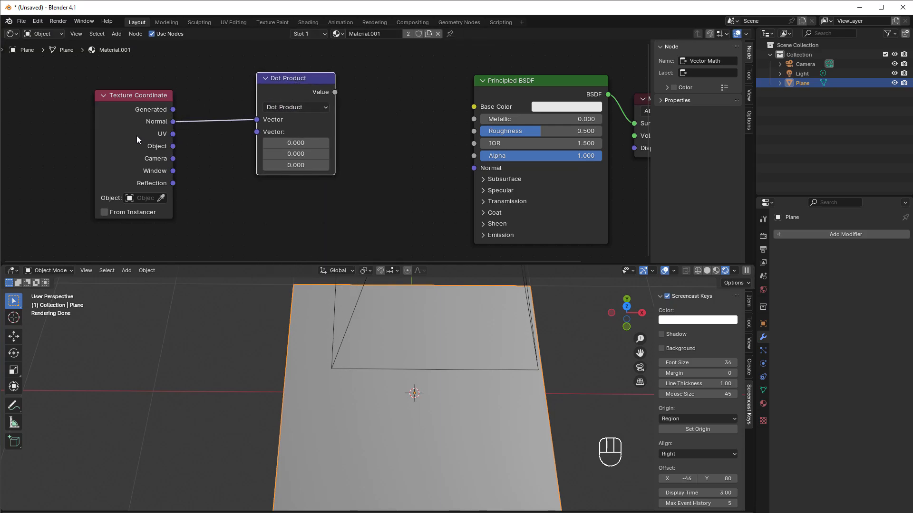
pyautogui.moveTo(136, 139); pyautogui.dragTo(107, 137)
pyautogui.moveTo(287, 83); pyautogui.dragTo(301, 66)
pyautogui.click(266, 199)
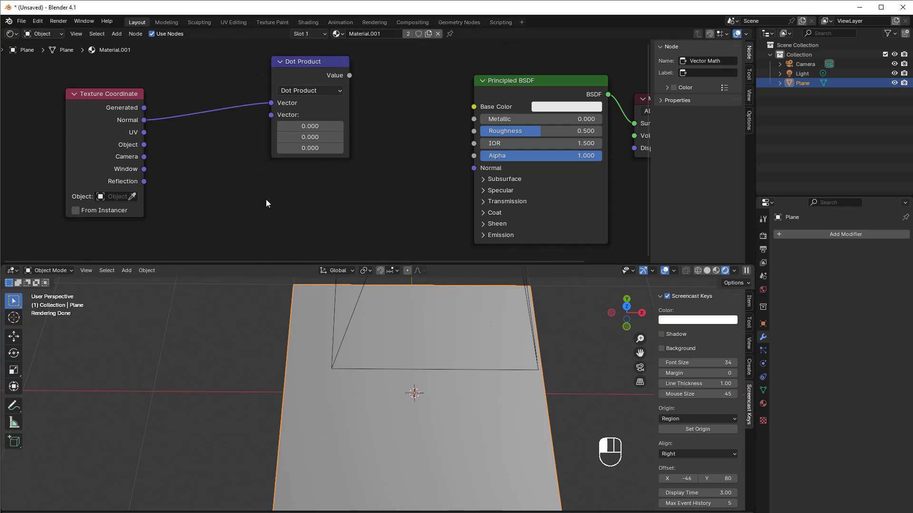
# Step: Add a Magic Texture node below the Dot Product node
pyautogui.hotkey('shift', 'a')
pyautogui.moveTo(266, 199)
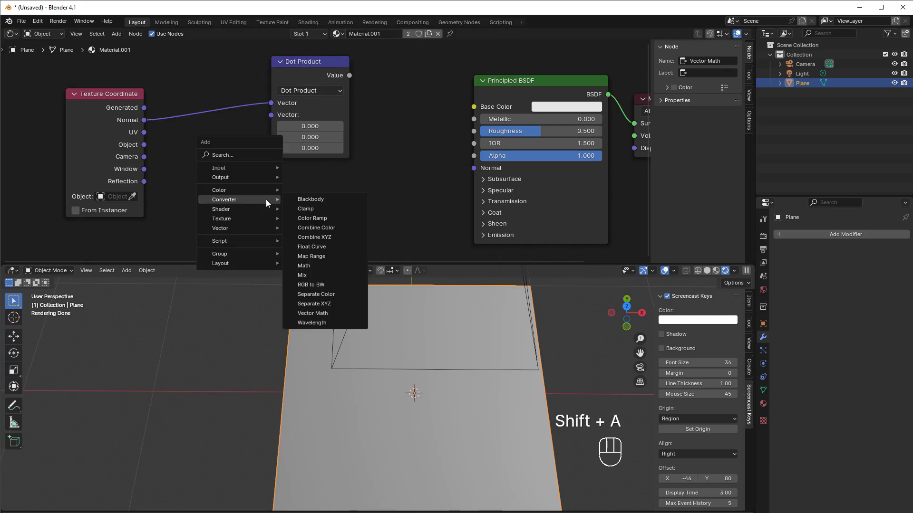
pyautogui.moveTo(242, 209)
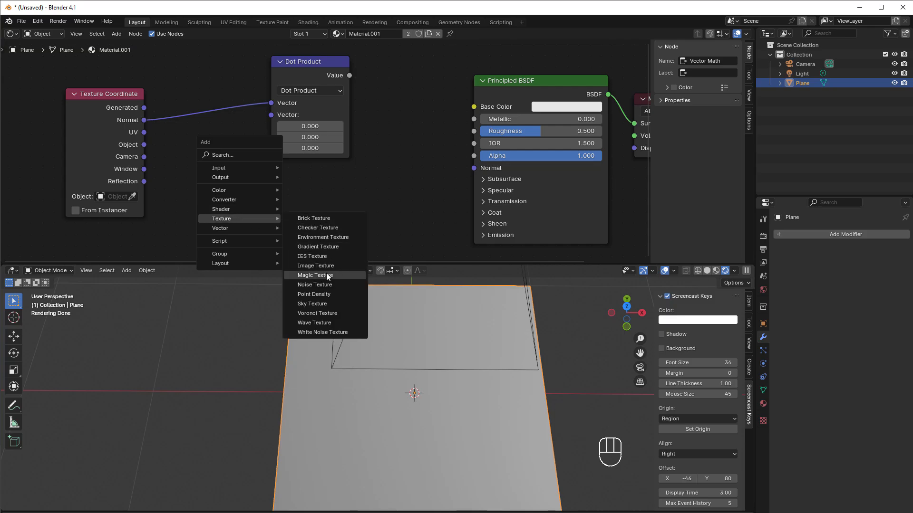
pyautogui.click(329, 278)
pyautogui.click(281, 168)
# Step: Connect the Texture Coordinate's Object output to the Magic Texture's Vector input
pyautogui.scroll(-1, 256, 220)
pyautogui.moveTo(254, 220); pyautogui.dragTo(269, 179, button='middle')
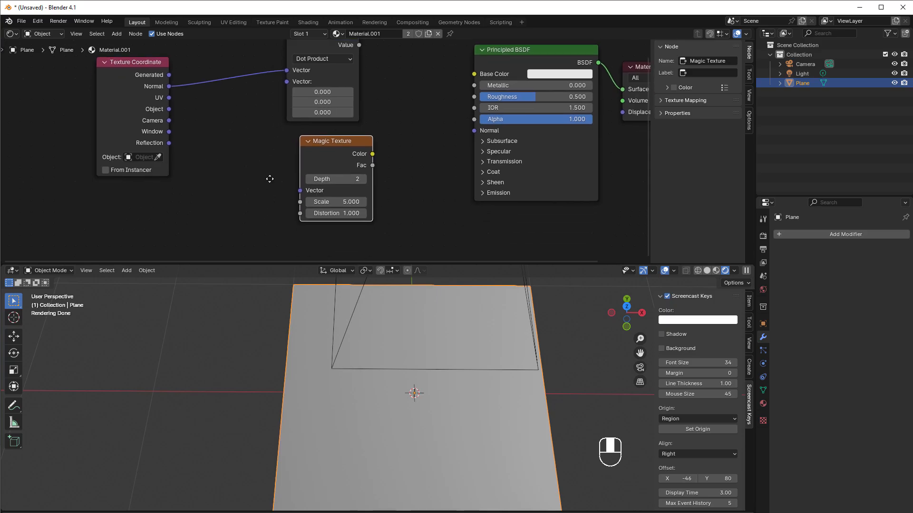
pyautogui.scroll(1, 264, 181)
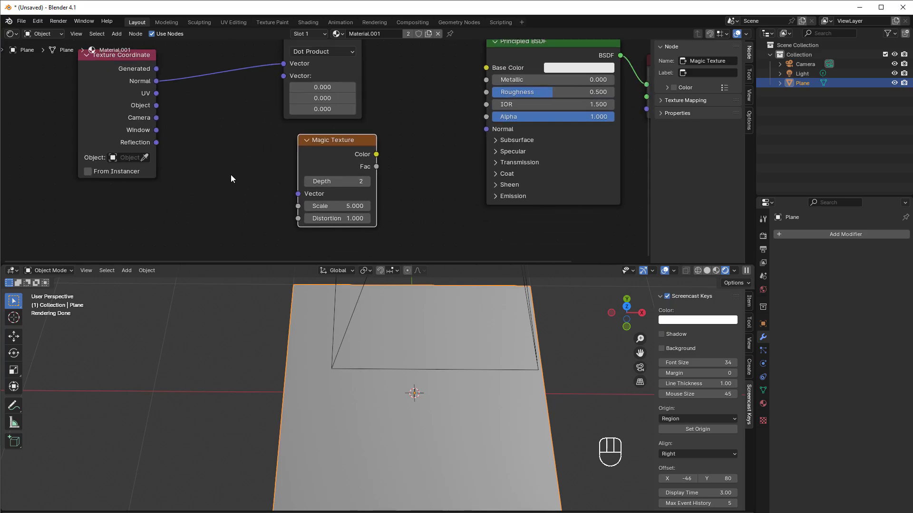
pyautogui.moveTo(156, 105); pyautogui.dragTo(298, 194)
pyautogui.click(404, 171)
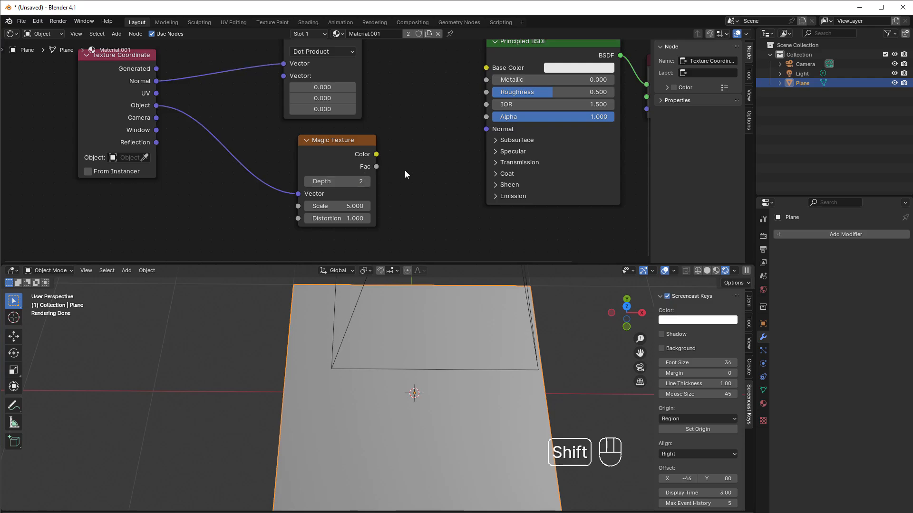
# Step: Add a Bump node between the Magic Texture and the Principled BSDF
pyautogui.hotkey('shift', 'a')
pyautogui.moveTo(384, 184)
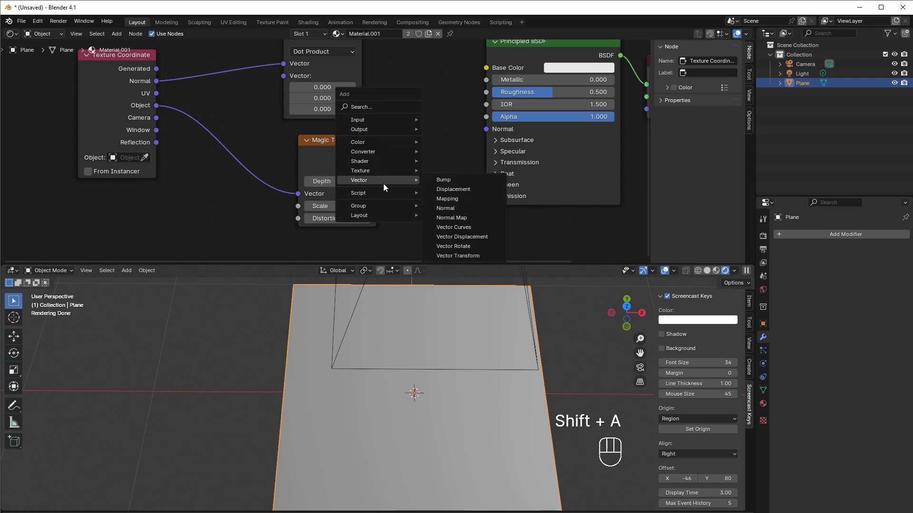
pyautogui.click(447, 189)
pyautogui.click(410, 170)
# Step: Route the Magic Texture's Fac through the Bump node's Height into the Principled BSDF's Normal, with strength 0.508 and distance 0.200
pyautogui.moveTo(445, 183)
pyautogui.mouseDown()
pyautogui.moveTo(412, 182)
pyautogui.moveTo(404, 195)
pyautogui.moveTo(433, 194)
pyautogui.mouseUp()
pyautogui.moveTo(366, 158); pyautogui.dragTo(403, 206)
pyautogui.moveTo(436, 151); pyautogui.dragTo(485, 129)
pyautogui.scroll(4, 361, 435)
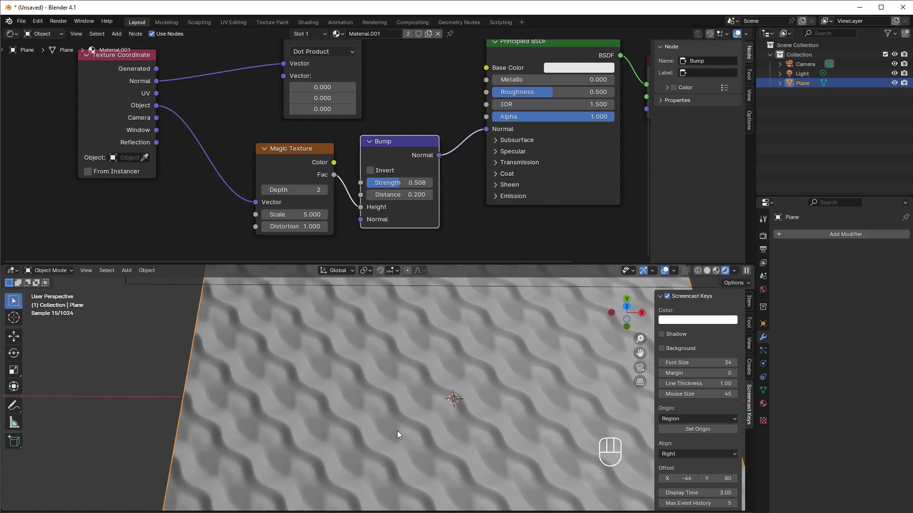
pyautogui.scroll(2, 398, 431)
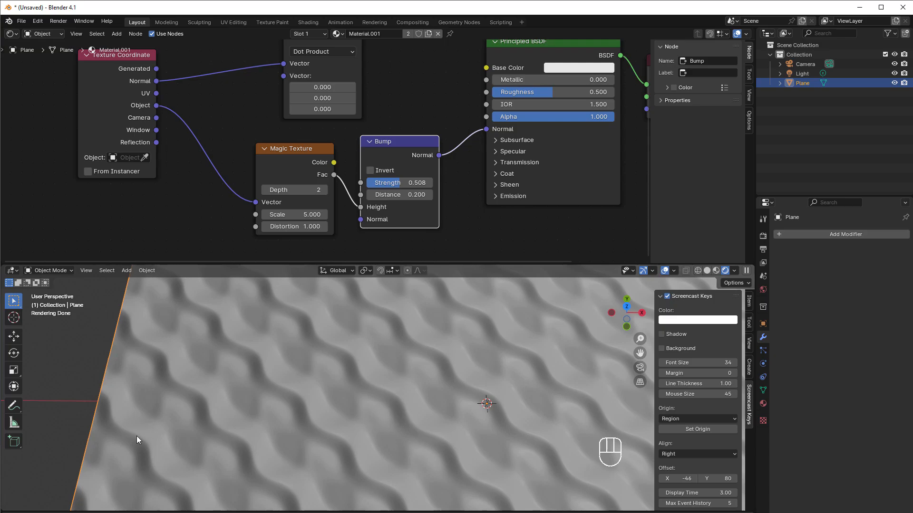
pyautogui.scroll(-3, 341, 363)
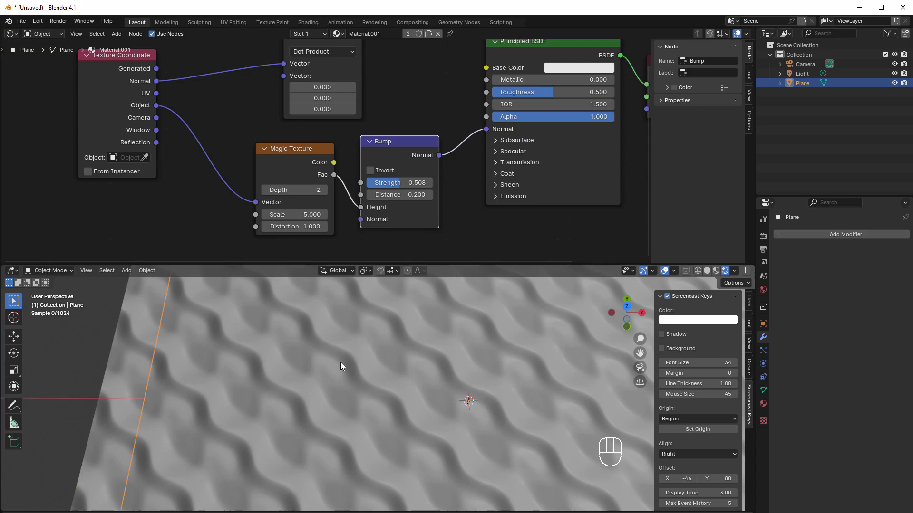
pyautogui.scroll(1, 342, 363)
pyautogui.moveTo(365, 384); pyautogui.dragTo(345, 401, button='middle')
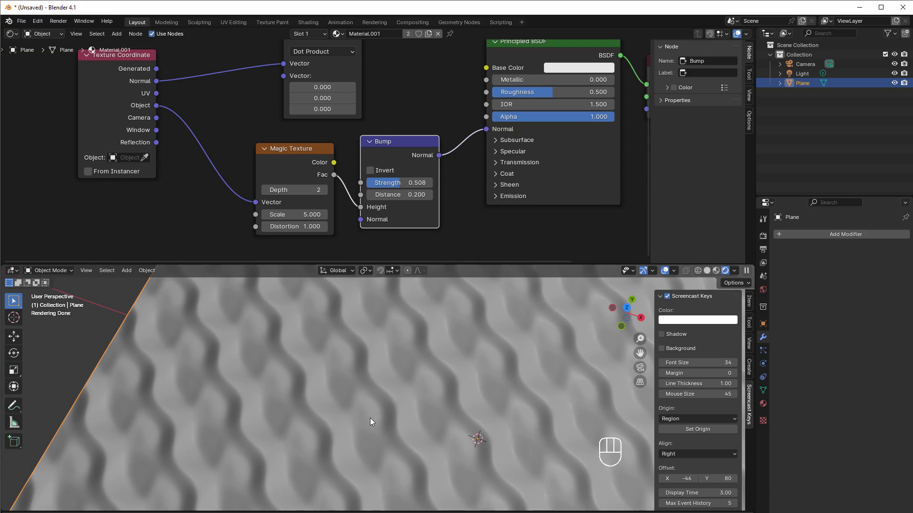
# Step: Move the Texture Coordinate, Magic Texture and Bump nodes away from the shader, and the Dot Product node closer to it
pyautogui.scroll(-2, 401, 121)
pyautogui.moveTo(401, 121); pyautogui.dragTo(438, 131, button='middle')
pyautogui.moveTo(163, 139); pyautogui.dragTo(74, 150)
pyautogui.moveTo(304, 184); pyautogui.dragTo(217, 183)
pyautogui.moveTo(426, 179); pyautogui.dragTo(352, 182)
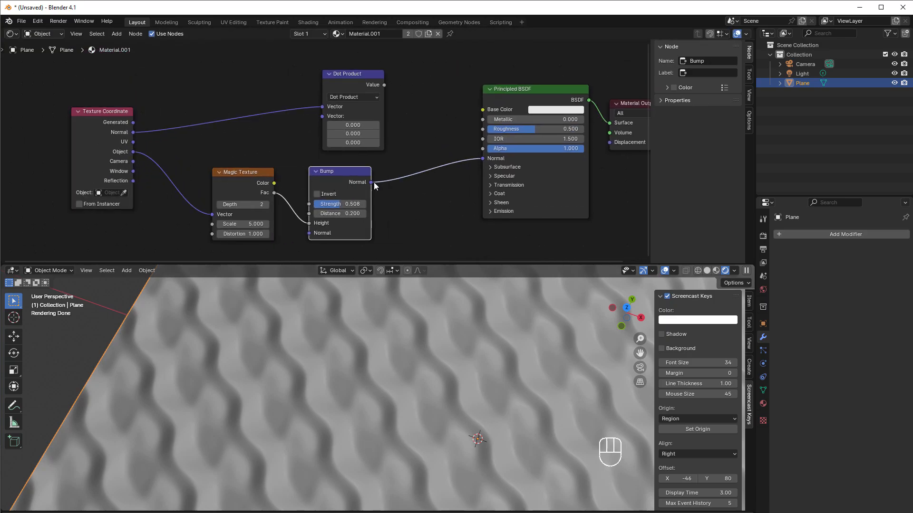
pyautogui.click(355, 73)
pyautogui.moveTo(354, 74); pyautogui.dragTo(401, 75)
# Step: Connect the Bump node's Normal output to the Dot Product's second vector input and unlink it from the Principled BSDF
pyautogui.scroll(2, 417, 173)
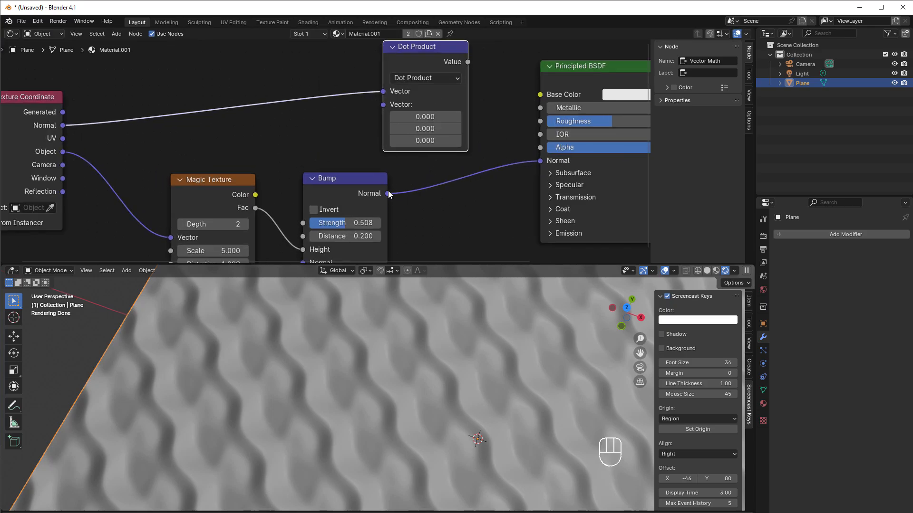
pyautogui.moveTo(388, 193); pyautogui.dragTo(383, 104)
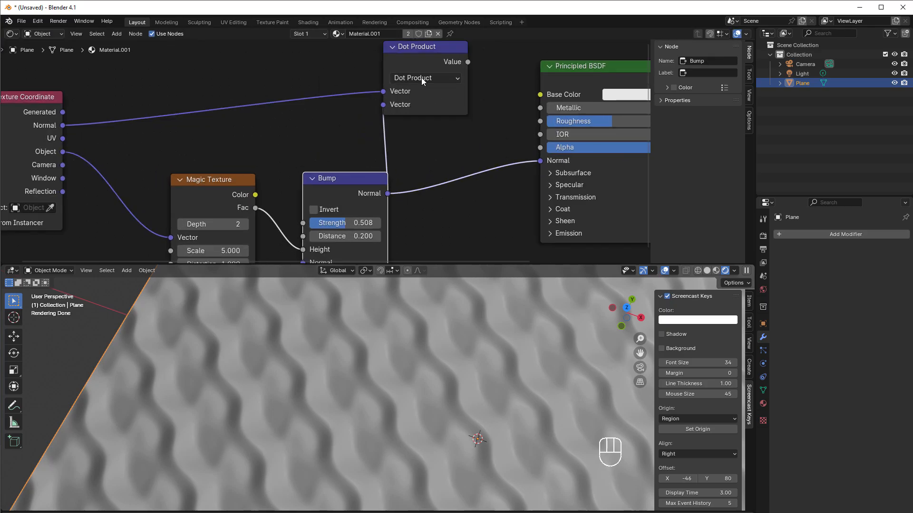
pyautogui.moveTo(539, 161); pyautogui.dragTo(514, 142)
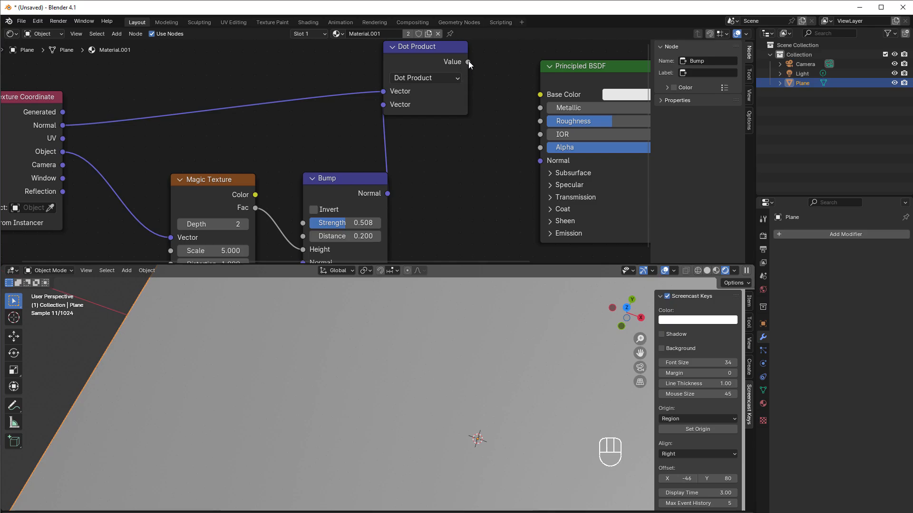
# Step: Connect the Dot Product's Value output to the Principled BSDF's Base Color
pyautogui.moveTo(468, 62)
pyautogui.mouseDown()
pyautogui.moveTo(531, 75)
pyautogui.moveTo(542, 94)
pyautogui.mouseUp()
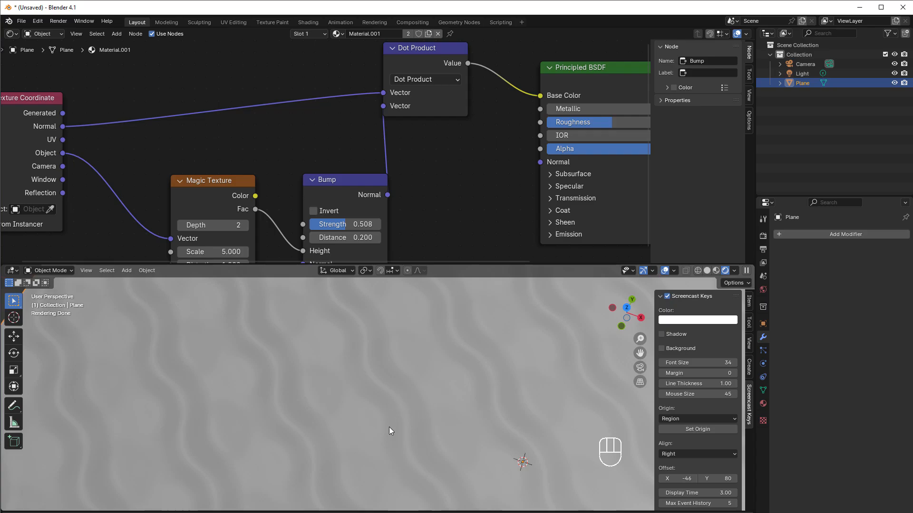
pyautogui.scroll(-3, 424, 388)
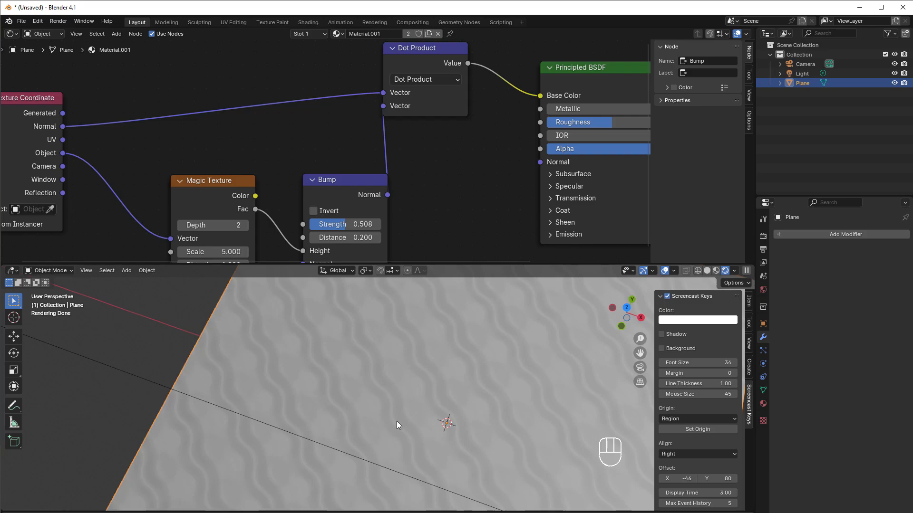
# Step: Move the Magic Texture and Bump nodes farther from the shader, and lower the Dot Product node slightly to tidy the node layout
pyautogui.moveTo(233, 182)
pyautogui.mouseDown()
pyautogui.moveTo(206, 184)
pyautogui.moveTo(218, 181)
pyautogui.mouseUp()
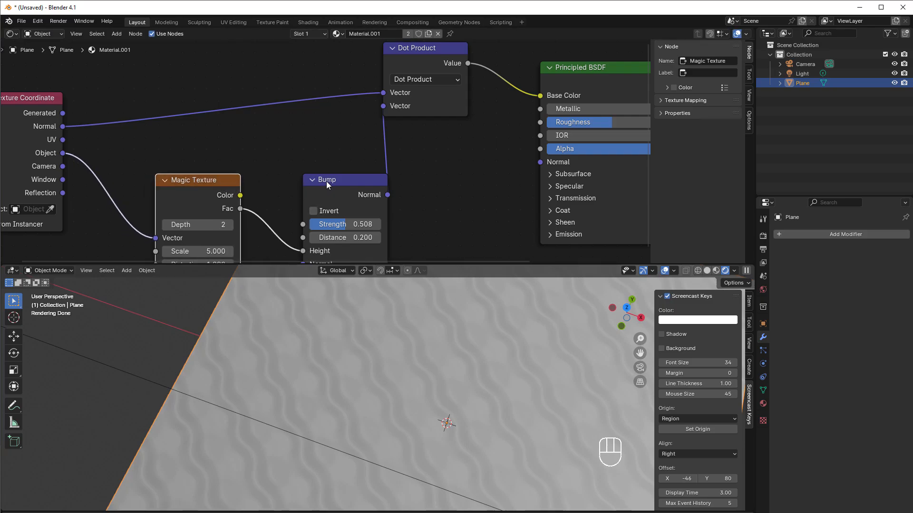
pyautogui.moveTo(356, 178); pyautogui.dragTo(329, 174)
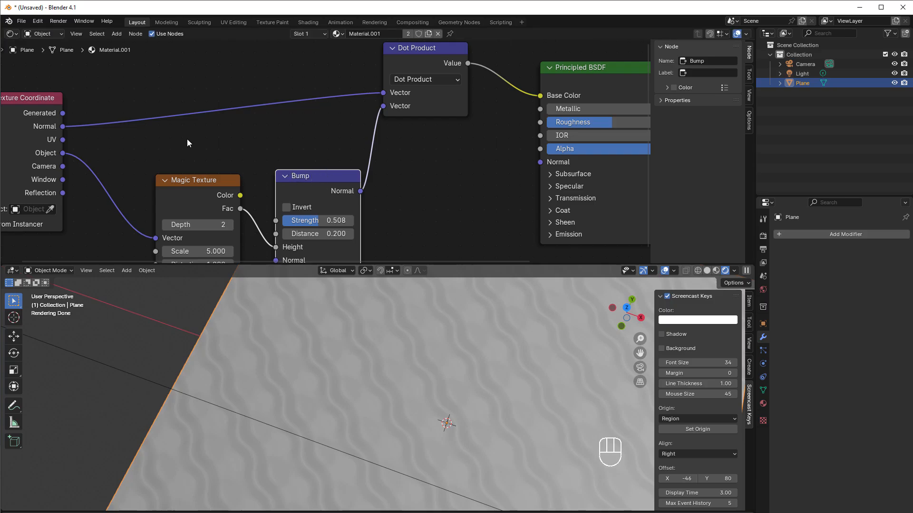
pyautogui.moveTo(190, 191); pyautogui.dragTo(179, 171)
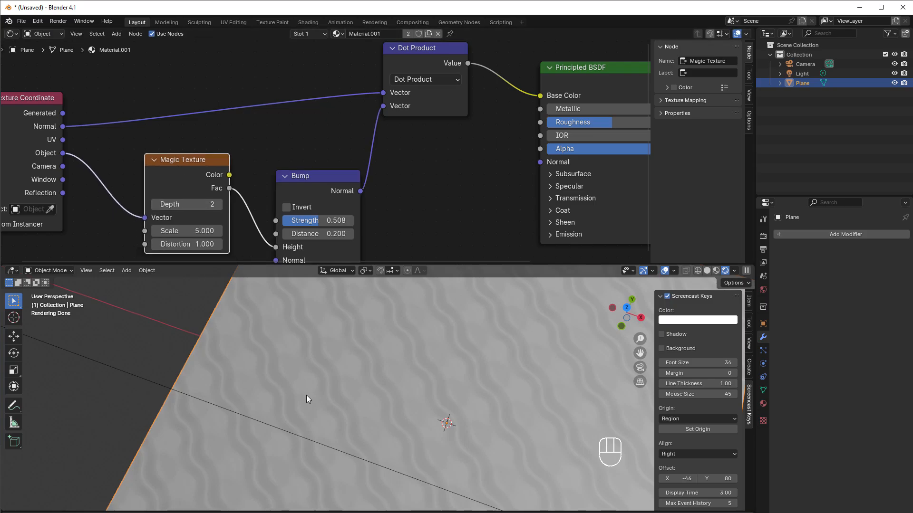
pyautogui.moveTo(447, 87); pyautogui.dragTo(443, 105)
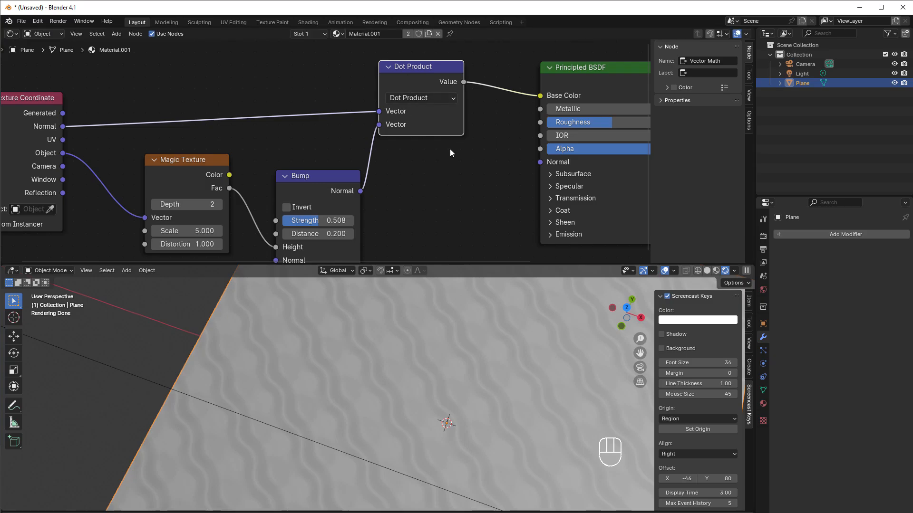
pyautogui.scroll(-3, 429, 177)
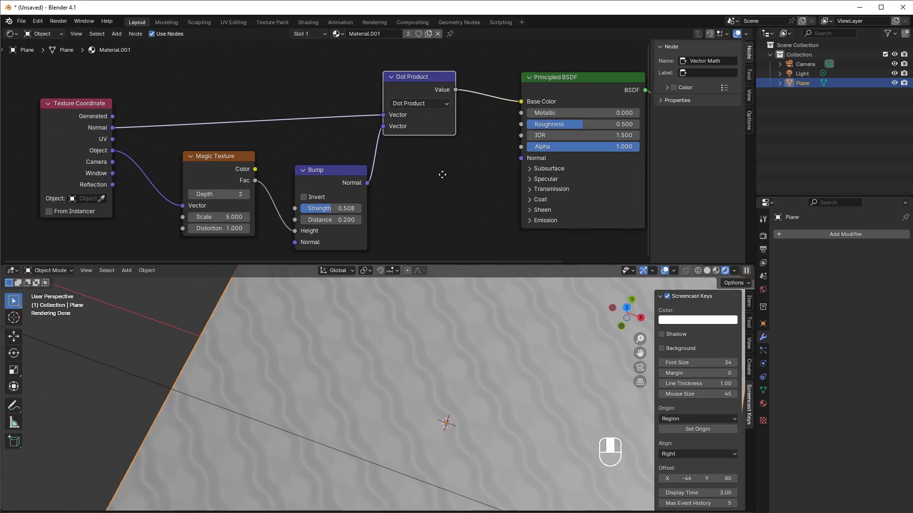
# Step: Add a torus mesh to the scene around the plane's centre
pyautogui.scroll(-3, 364, 331)
pyautogui.moveTo(370, 330); pyautogui.dragTo(373, 283, button='middle')
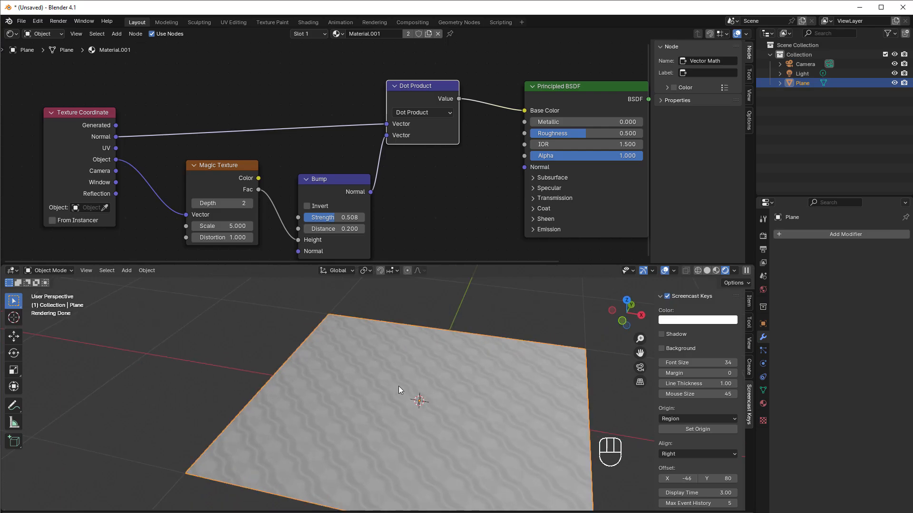
pyautogui.hotkey('shift', 'a')
pyautogui.moveTo(365, 381)
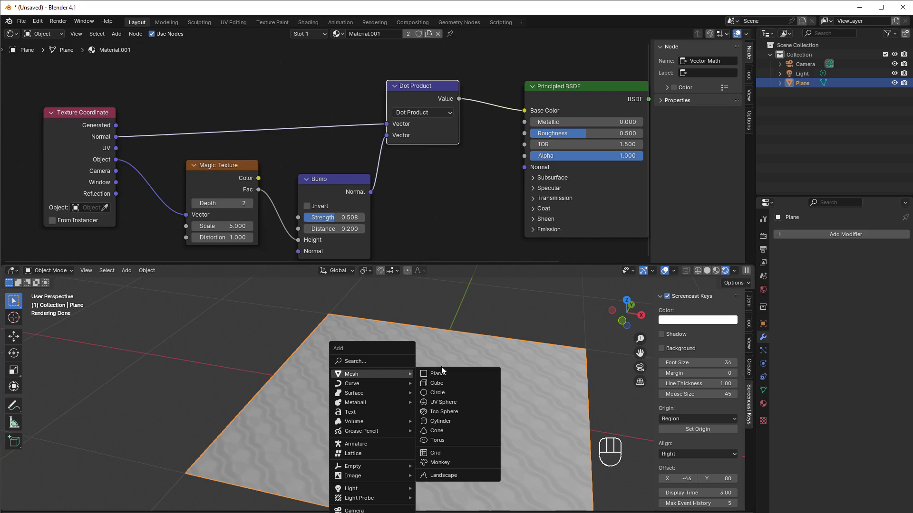
pyautogui.click(443, 440)
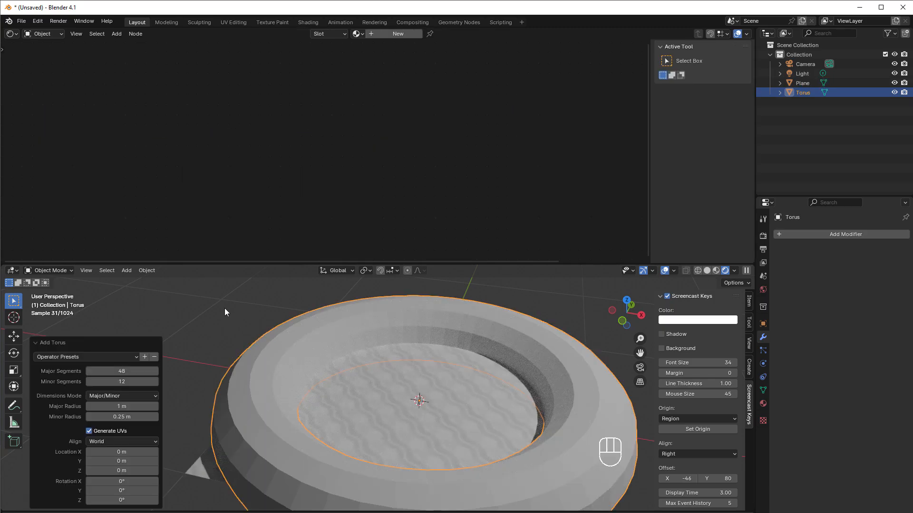
# Step: Add a Subdivision Surface modifier to the torus with viewport and render levels both set to 3
pyautogui.click(801, 237)
pyautogui.moveTo(800, 232)
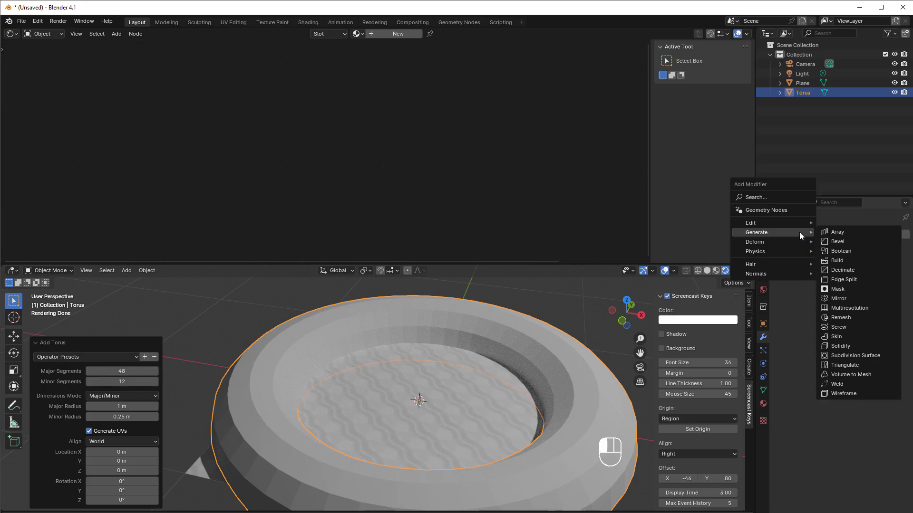
pyautogui.click(864, 355)
pyautogui.click(893, 276)
pyautogui.click(893, 277)
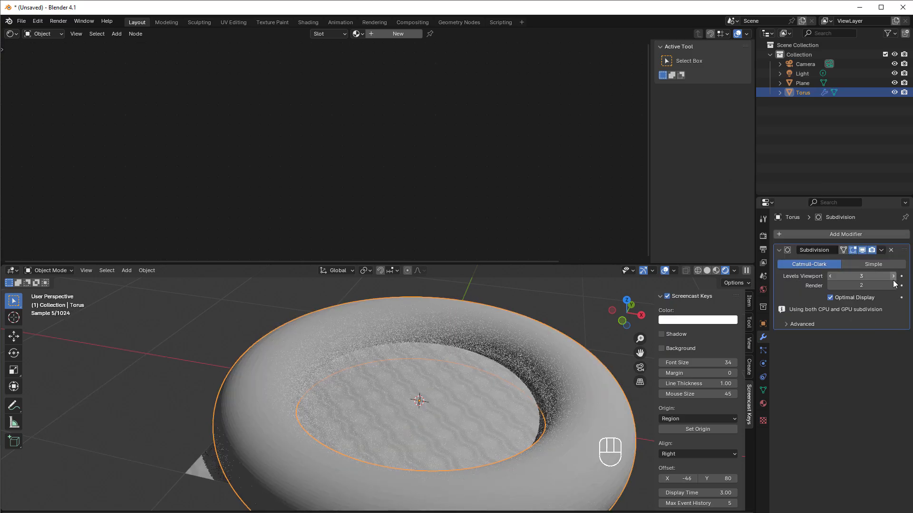
pyautogui.click(894, 285)
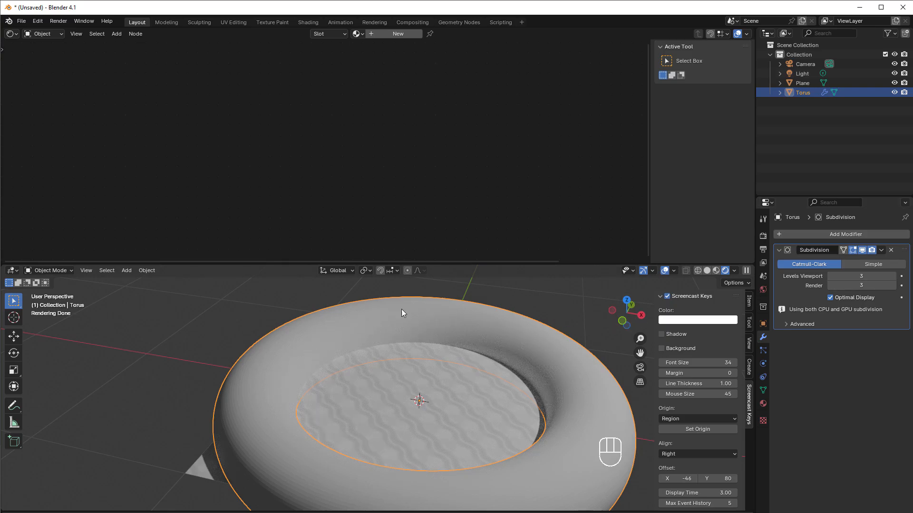
# Step: Assign the existing Material.001 to the torus
pyautogui.click(357, 33)
pyautogui.click(380, 55)
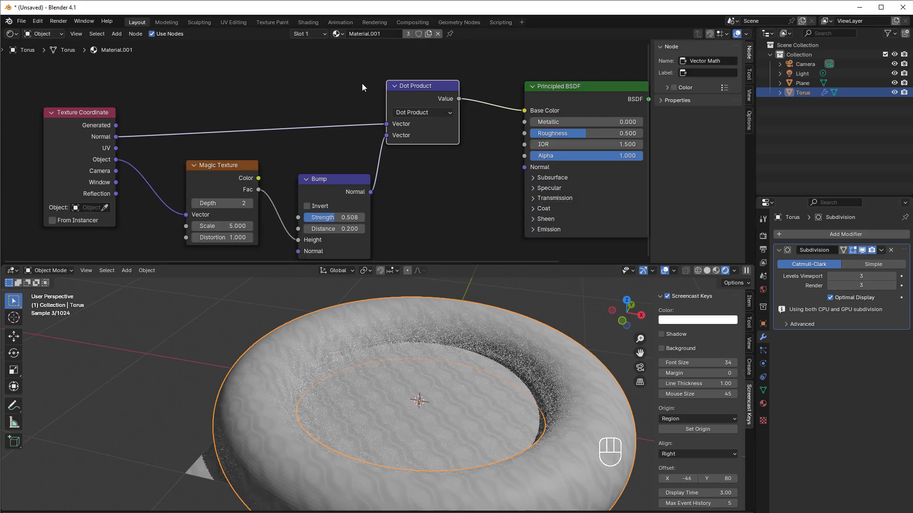
pyautogui.moveTo(282, 258); pyautogui.dragTo(275, 241, button='middle')
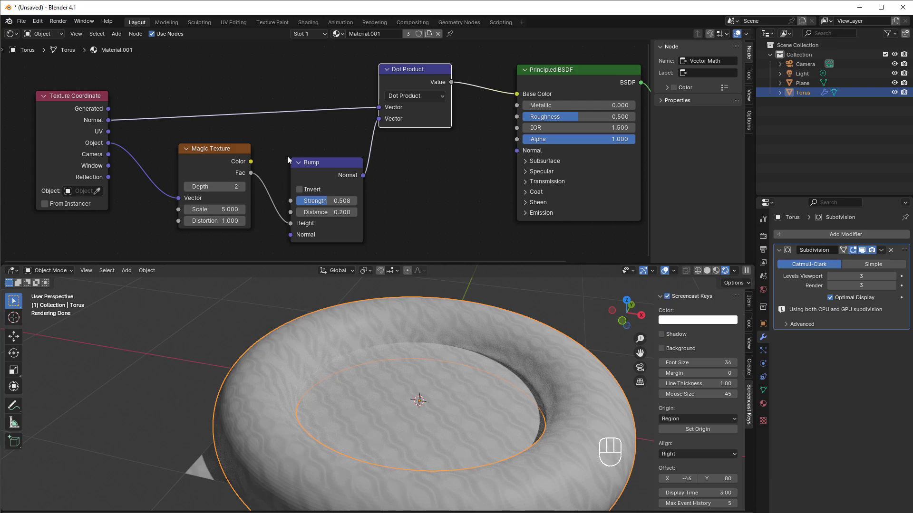
# Step: Delete the Magic Texture and Bump nodes, and shift the Dot Product node closer to the Texture Coordinate node
pyautogui.moveTo(165, 139); pyautogui.dragTo(321, 204)
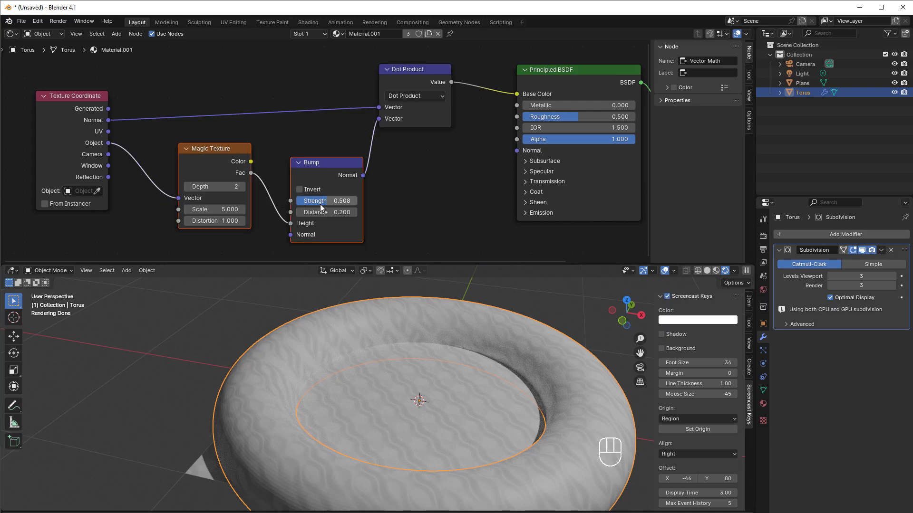
pyautogui.press('Delete')
pyautogui.moveTo(404, 75); pyautogui.dragTo(377, 75)
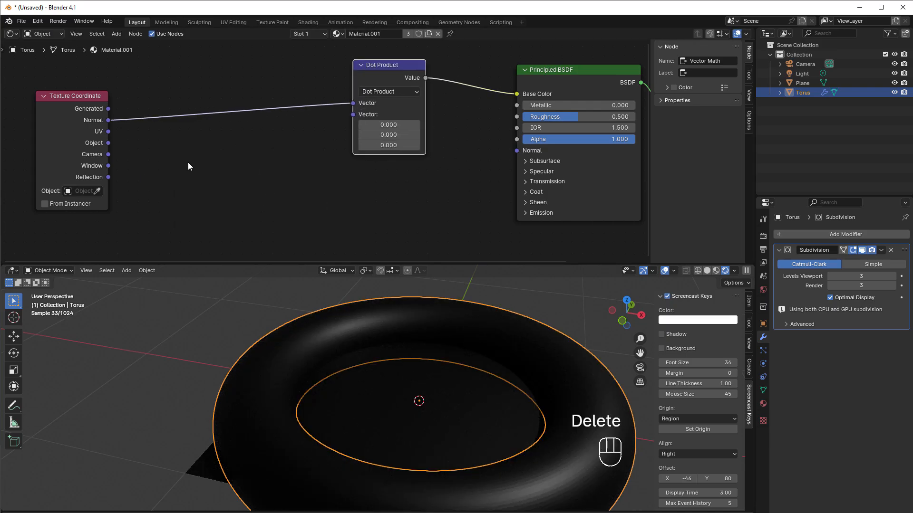
pyautogui.moveTo(187, 161); pyautogui.dragTo(210, 159, button='middle')
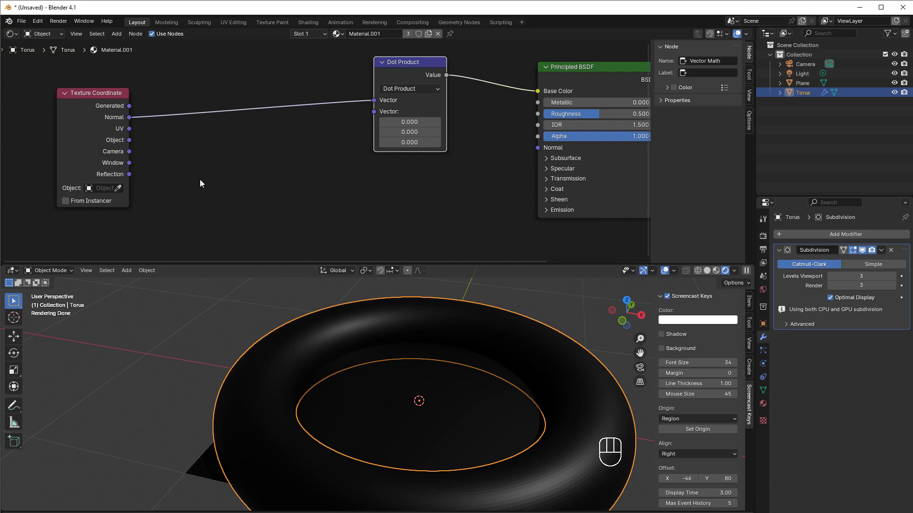
# Step: Add a Geometry node, connect its Incoming output to the Dot Product's second vector input, and check the torus shading from several angles
pyautogui.hotkey('shift', 'a')
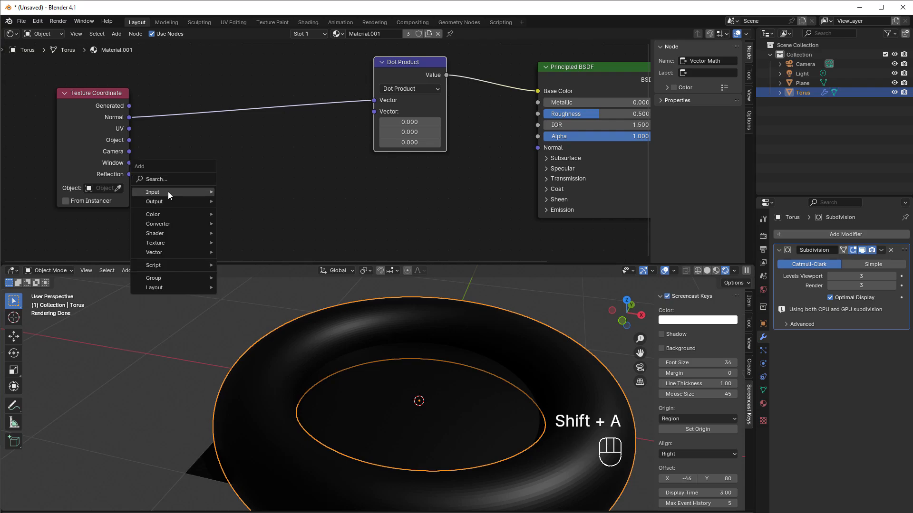
pyautogui.moveTo(168, 192)
pyautogui.click(243, 258)
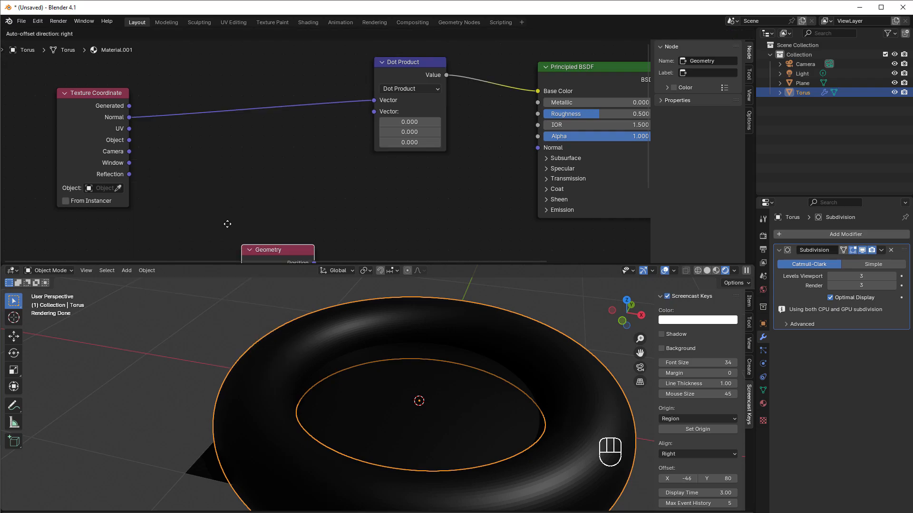
pyautogui.click(245, 209)
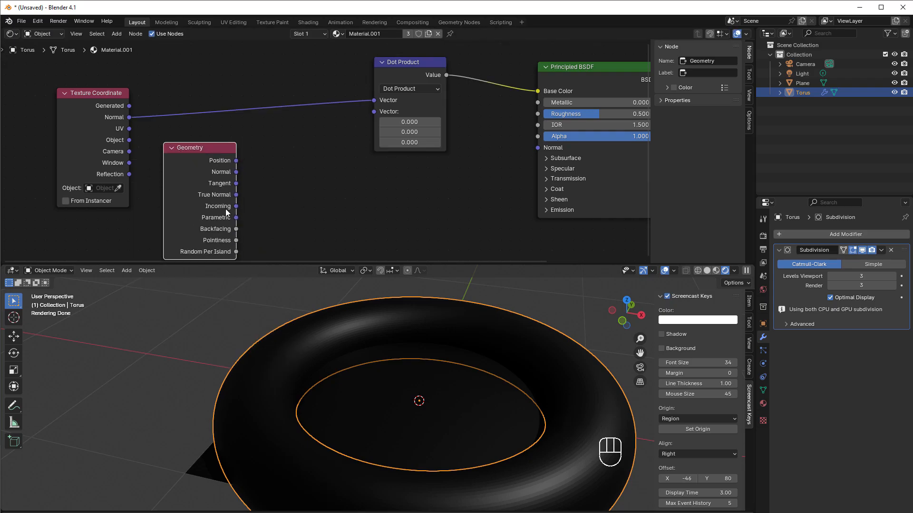
pyautogui.moveTo(230, 207); pyautogui.dragTo(372, 110)
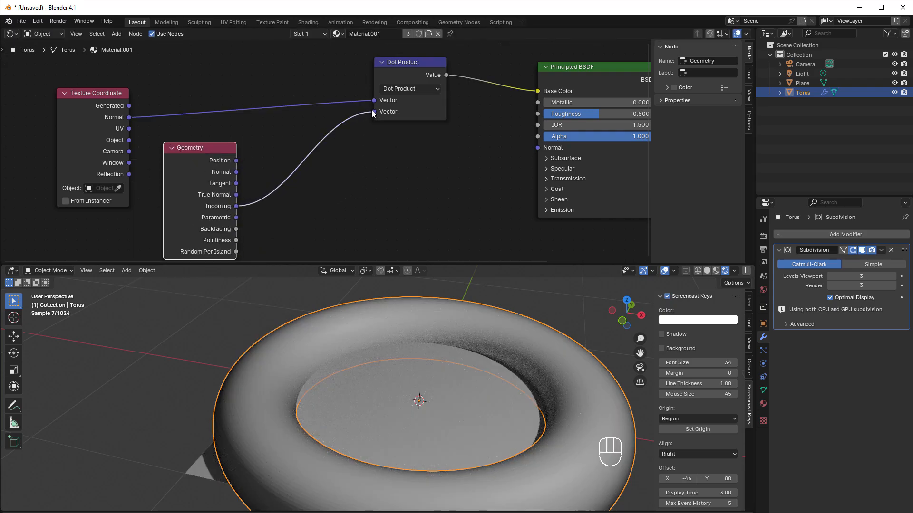
pyautogui.moveTo(359, 381); pyautogui.dragTo(410, 348, button='middle')
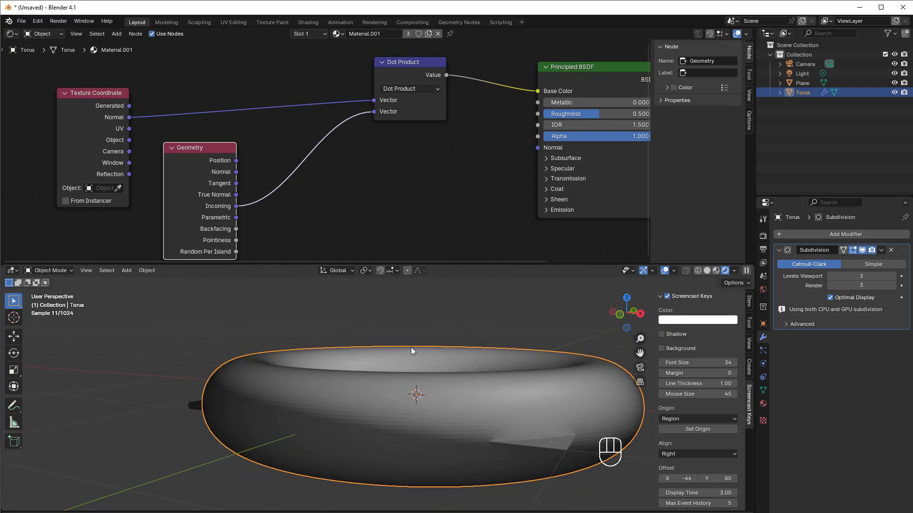
pyautogui.moveTo(521, 452); pyautogui.dragTo(489, 407, button='middle')
pyautogui.moveTo(536, 375); pyautogui.dragTo(306, 384, button='middle')
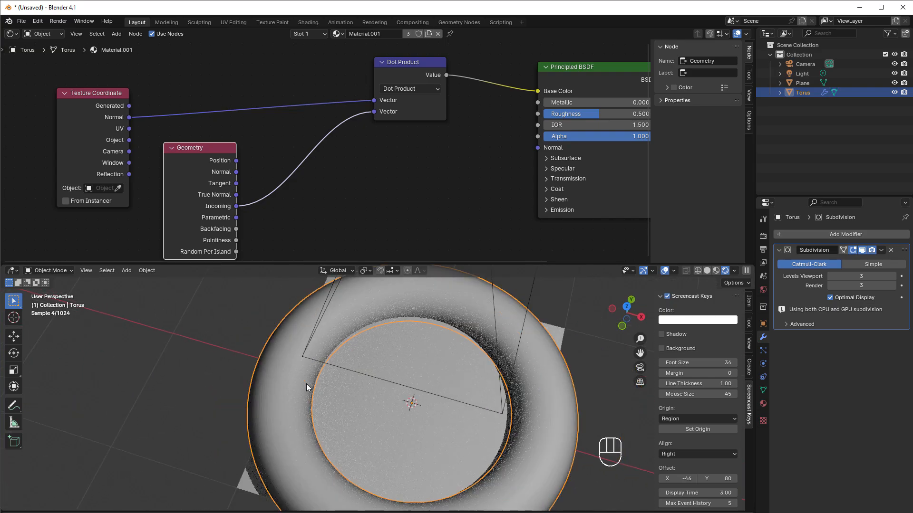
pyautogui.moveTo(324, 305); pyautogui.dragTo(329, 343, button='middle')
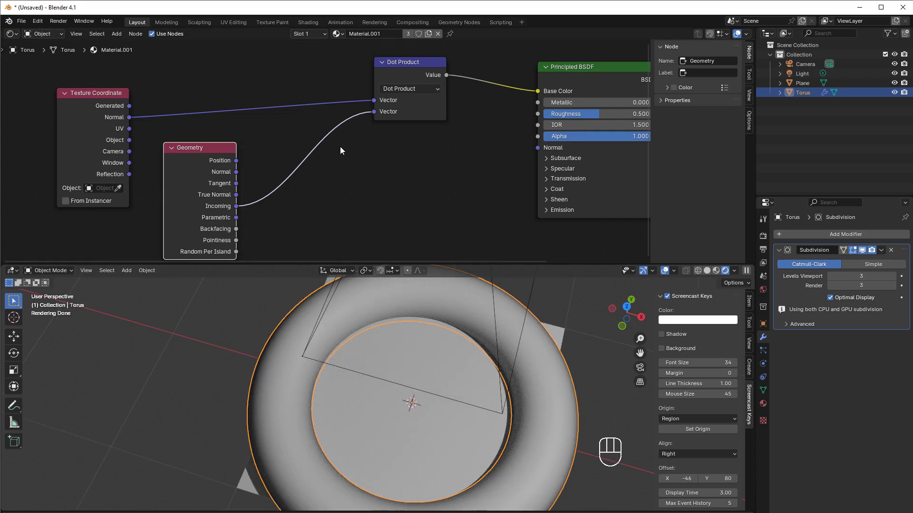
# Step: Unlink the Geometry node from the Dot Product, then move it aside and bring the Texture Coordinate node closer to the Dot Product
pyautogui.moveTo(371, 113); pyautogui.dragTo(314, 154)
pyautogui.moveTo(324, 186); pyautogui.dragTo(396, 175, button='middle')
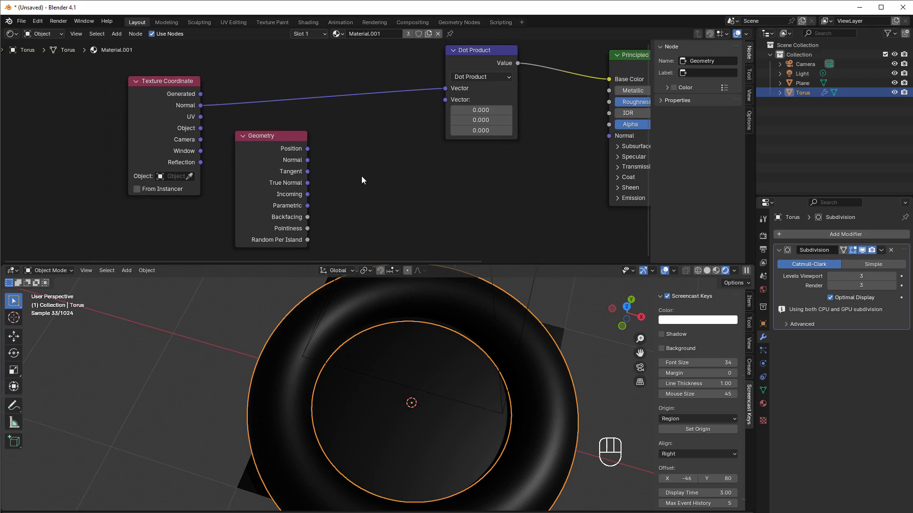
pyautogui.moveTo(252, 184); pyautogui.dragTo(53, 206)
pyautogui.moveTo(149, 144); pyautogui.dragTo(216, 148)
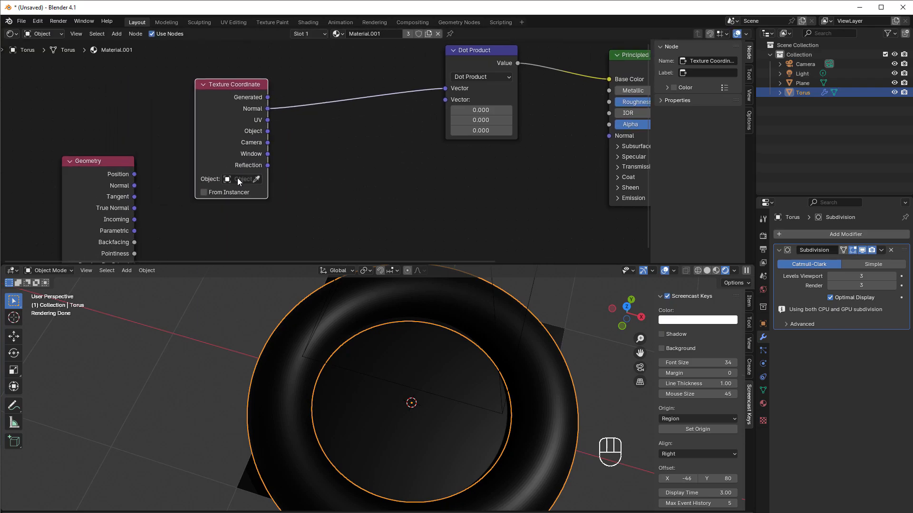
# Step: Connect the Texture Coordinate's Object output to the Dot Product's second vector input and view the whole torus at an angle
pyautogui.moveTo(267, 131); pyautogui.dragTo(445, 99)
pyautogui.scroll(-2, 213, 385)
pyautogui.moveTo(213, 385); pyautogui.dragTo(243, 357, button='middle')
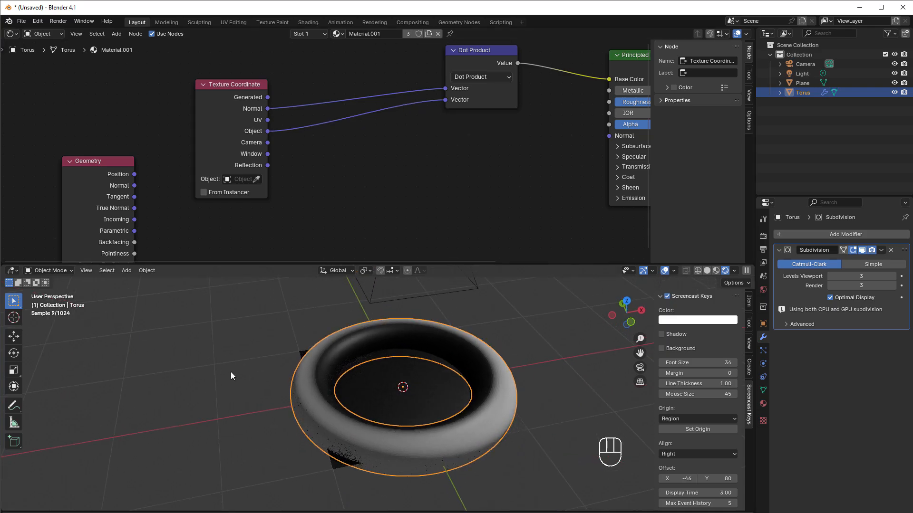
# Step: Add a Plain Axes empty and move it beside the torus, to about X -2.01 m, Y 0.89 m, Z 0.40 m
pyautogui.hotkey('shift', 'a')
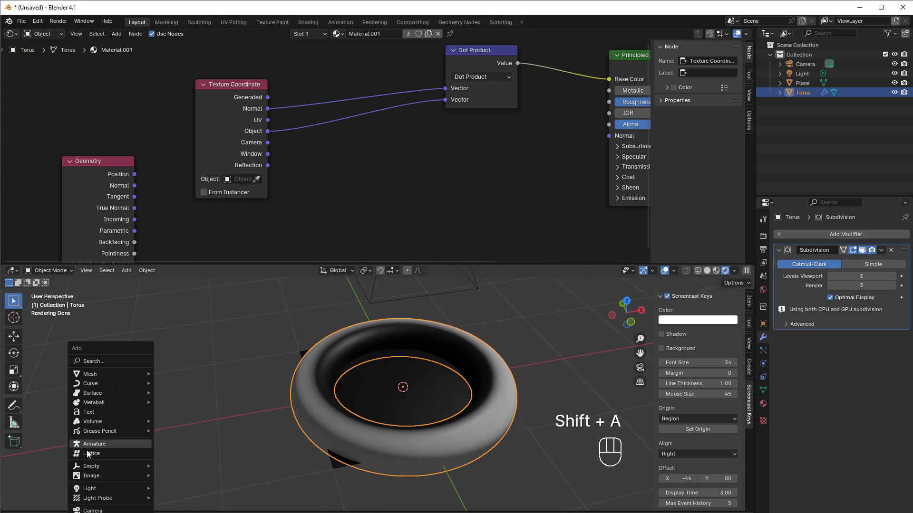
pyautogui.moveTo(95, 467)
pyautogui.click(182, 466)
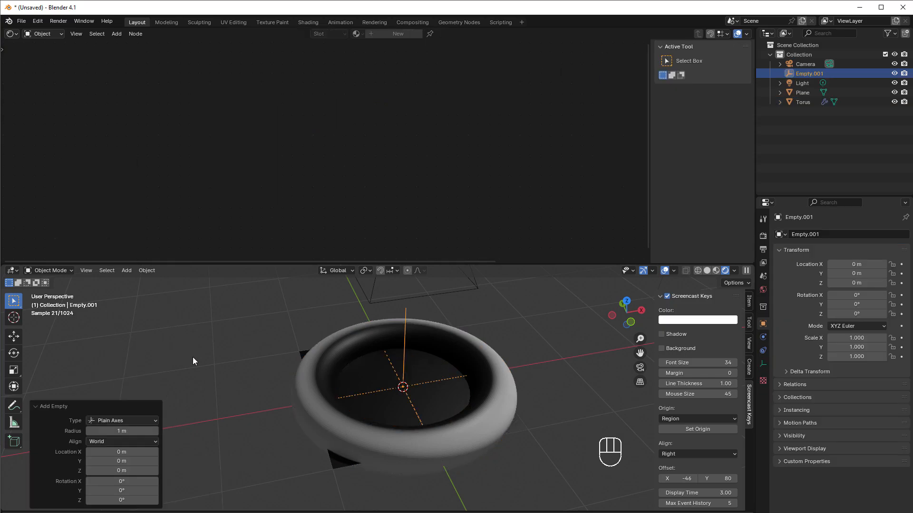
pyautogui.press('g')
pyautogui.click(227, 354)
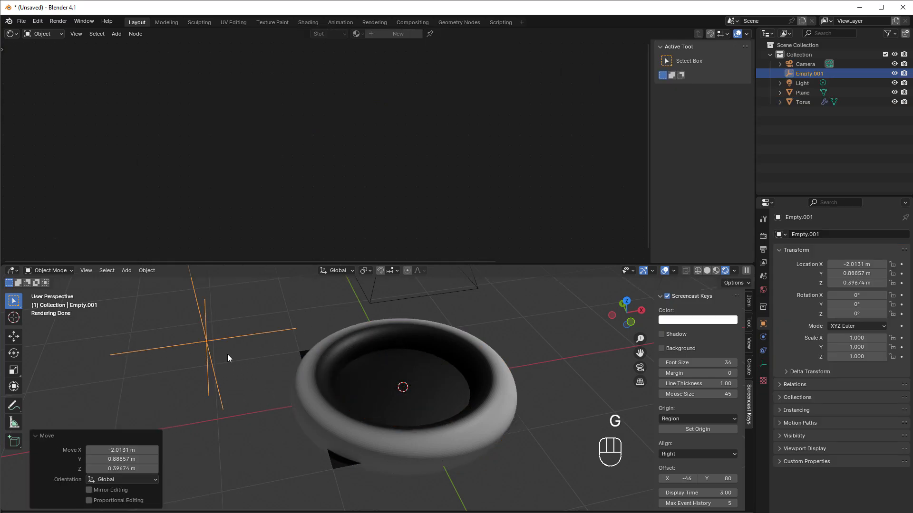
# Step: Set Empty.001 as the reference object of the Texture Coordinate node in the torus's material
pyautogui.click(309, 412)
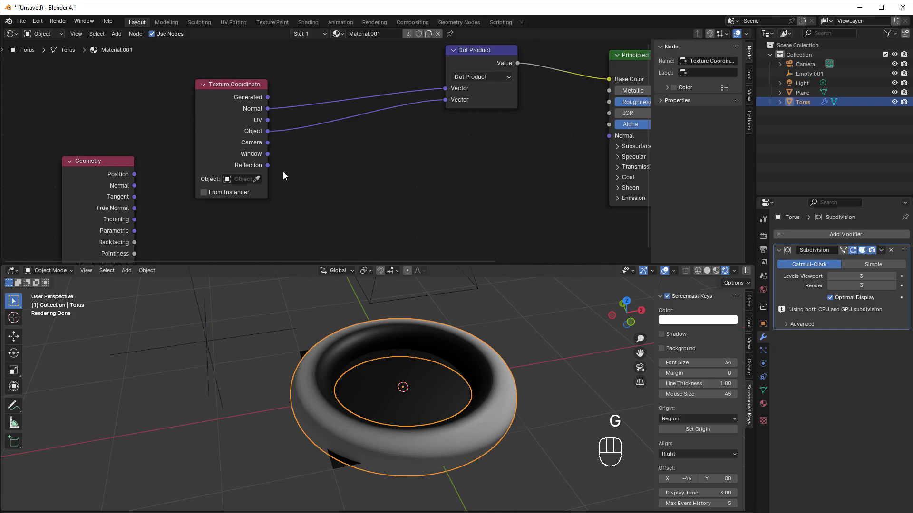
pyautogui.click(240, 179)
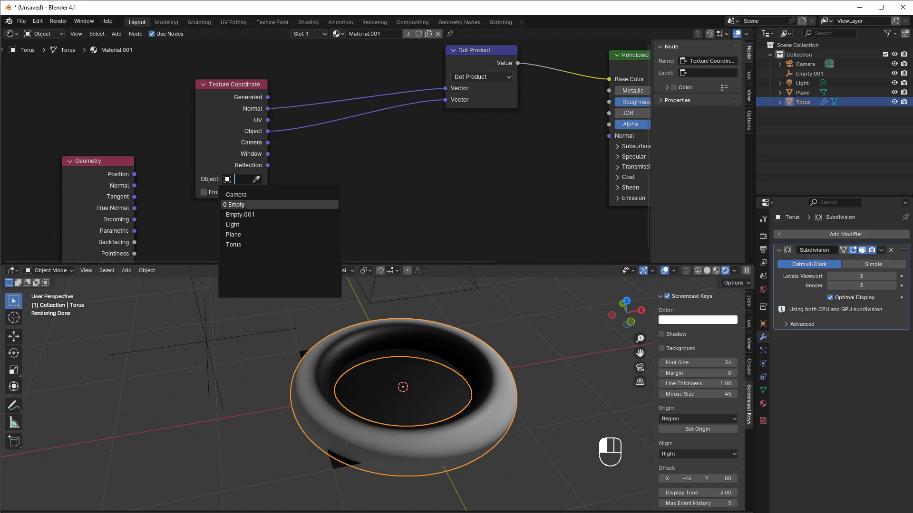
pyautogui.click(248, 214)
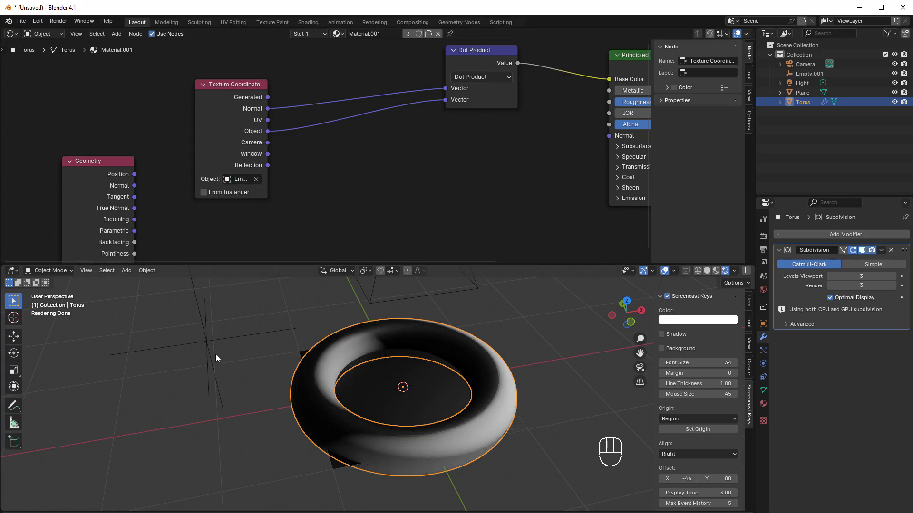
# Step: Move the empty across to the opposite side of the torus, to about X 1.48 m, Y 0.34 m, Z 0.92 m
pyautogui.click(207, 345)
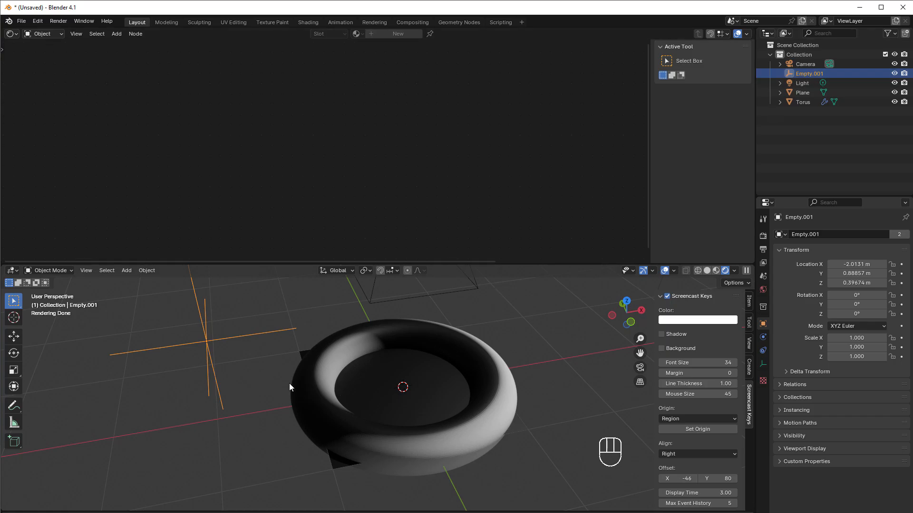
pyautogui.click(317, 353)
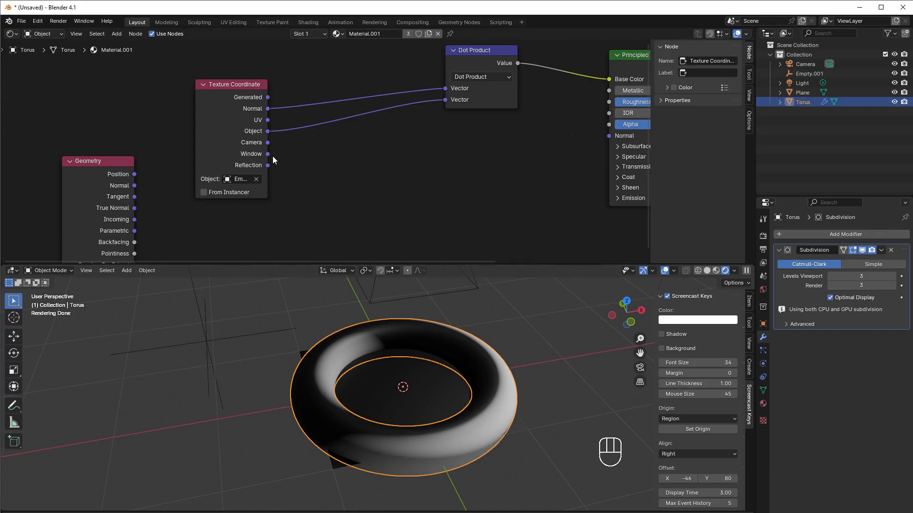
pyautogui.click(204, 341)
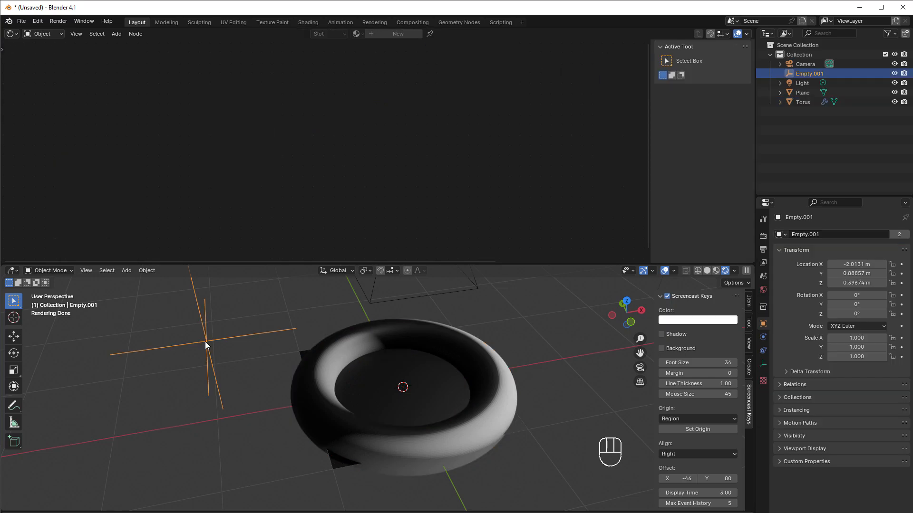
pyautogui.press('g')
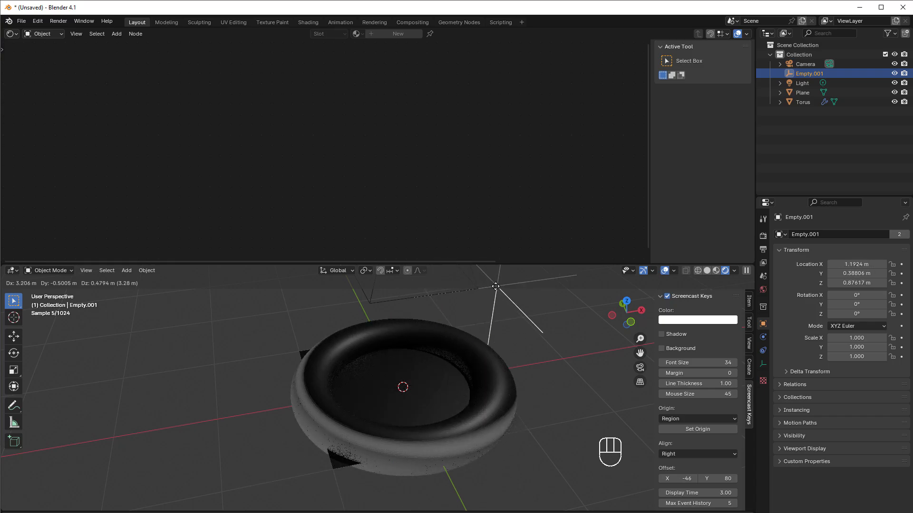
pyautogui.click(532, 295)
pyautogui.press('g')
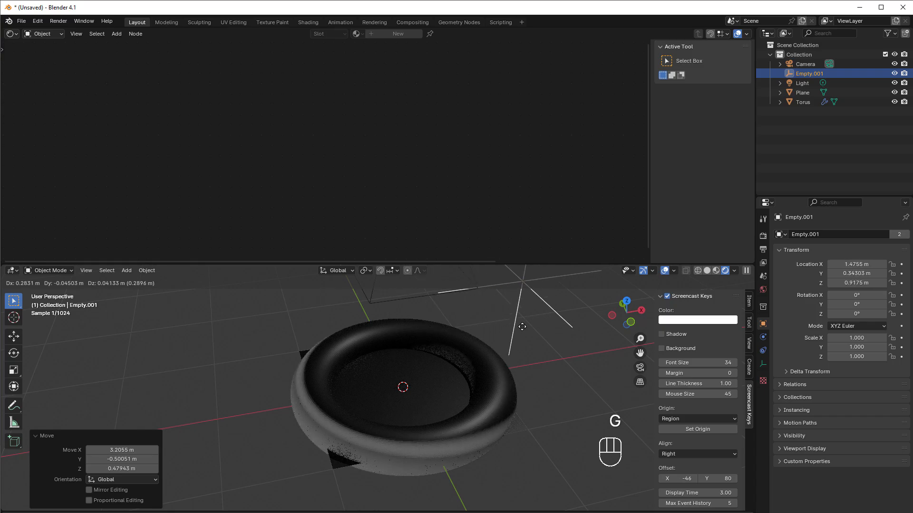
pyautogui.click(560, 323)
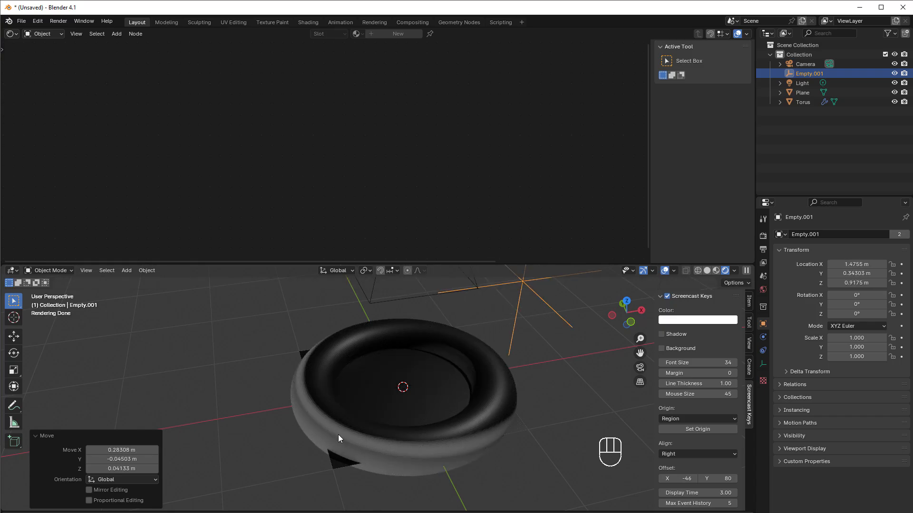
# Step: Move the empty back across the torus to about X -1.55 m, Y 0.88 m, Z 0.54 m, and reselect the torus to show its material nodes
pyautogui.press('g')
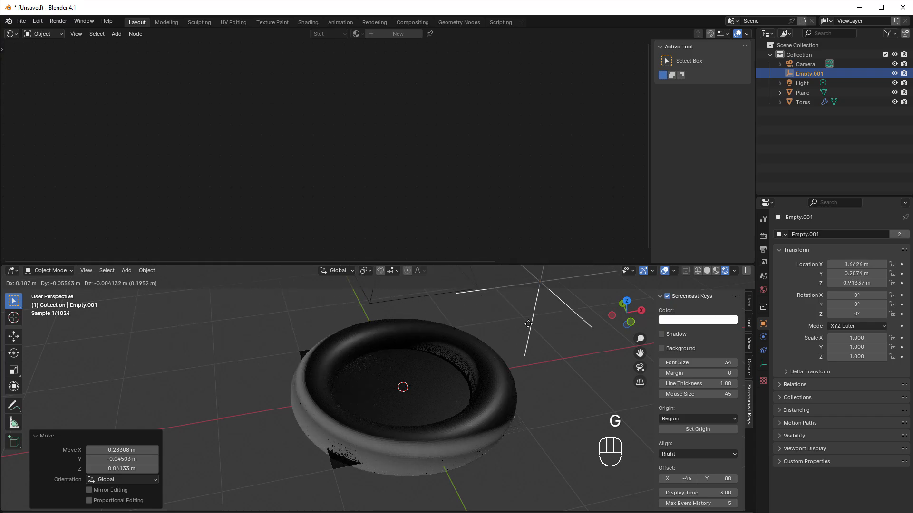
pyautogui.click(265, 403)
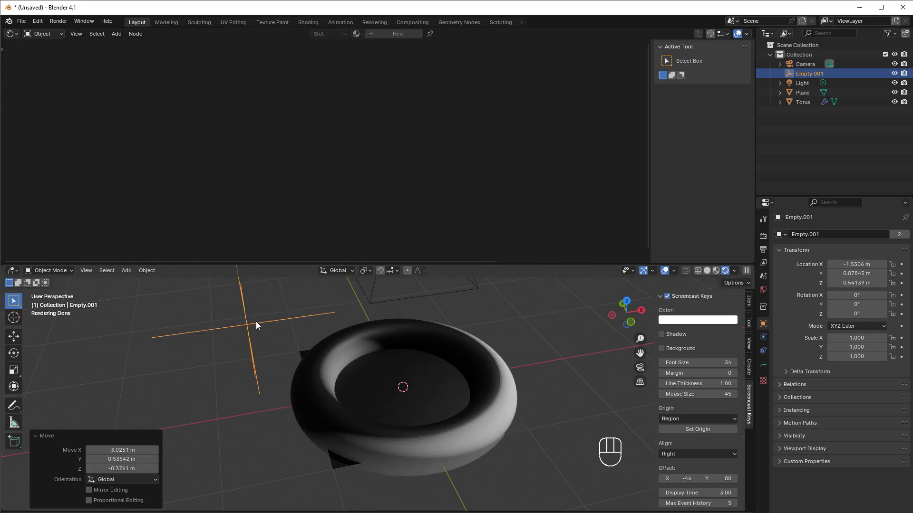
pyautogui.click(304, 374)
pyautogui.scroll(-1, 400, 178)
pyautogui.moveTo(401, 178); pyautogui.dragTo(342, 201, button='middle')
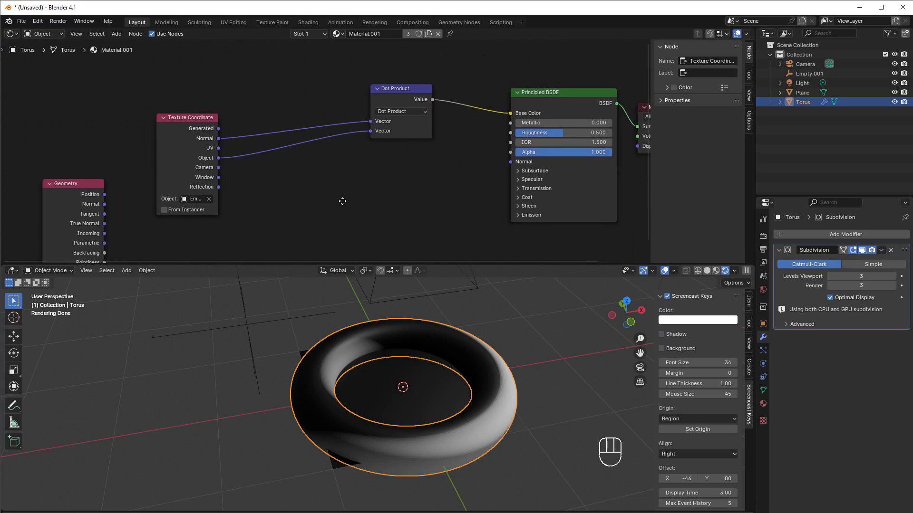